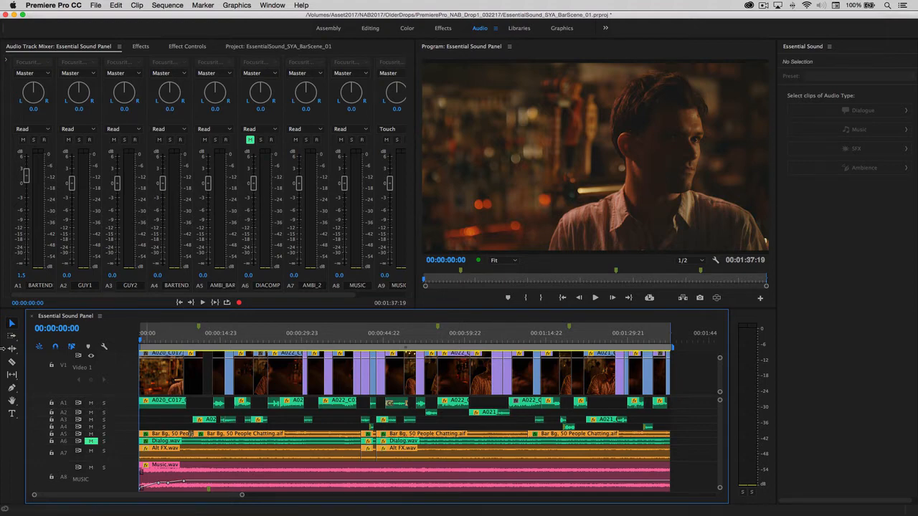
# Step: Play the bar scene from 00:00:11:00 to hear the unmatched dialogue levels, stopping near 00:00:20:07
pyautogui.click(57, 328)
pyautogui.write('1100')
pyautogui.press('Return')
pyautogui.press('space')
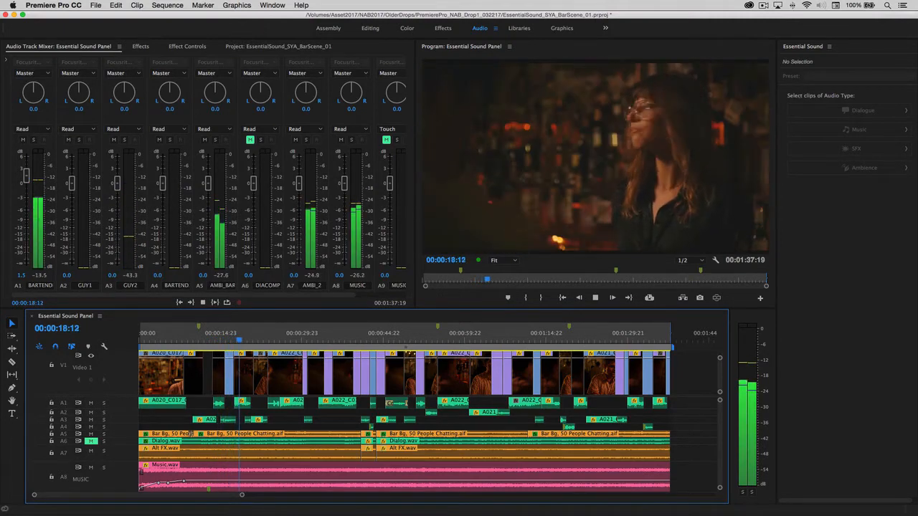
pyautogui.press('space')
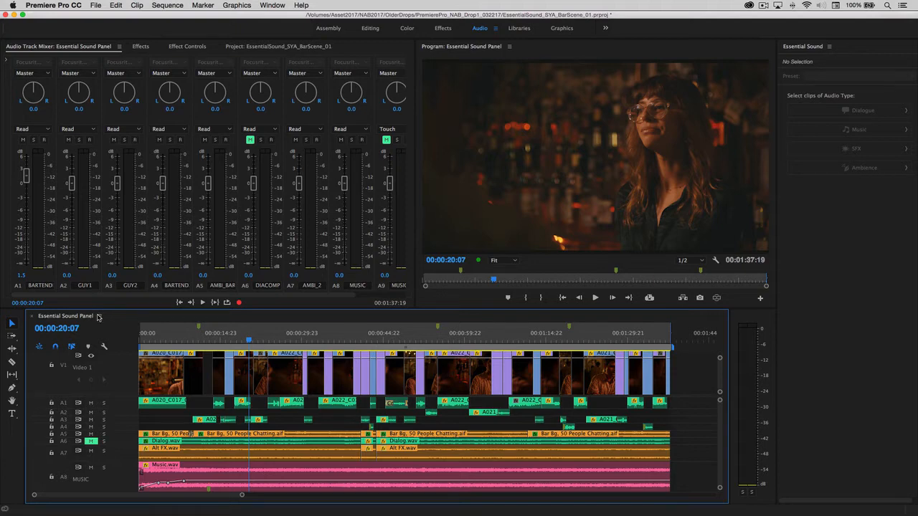
# Step: Expand the BARTENDER audio track and assign the Dialogue audio type to all of its clips
pyautogui.doubleClick(123, 405)
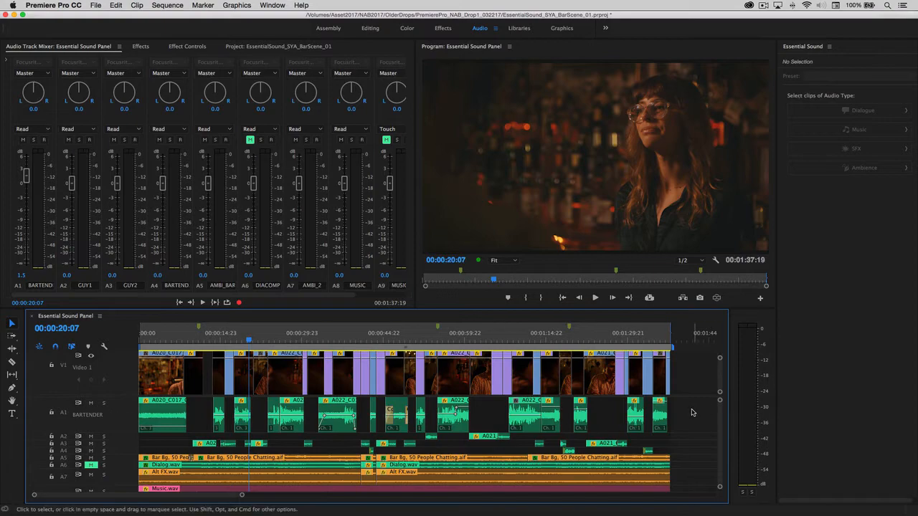
pyautogui.moveTo(691, 409); pyautogui.dragTo(176, 416)
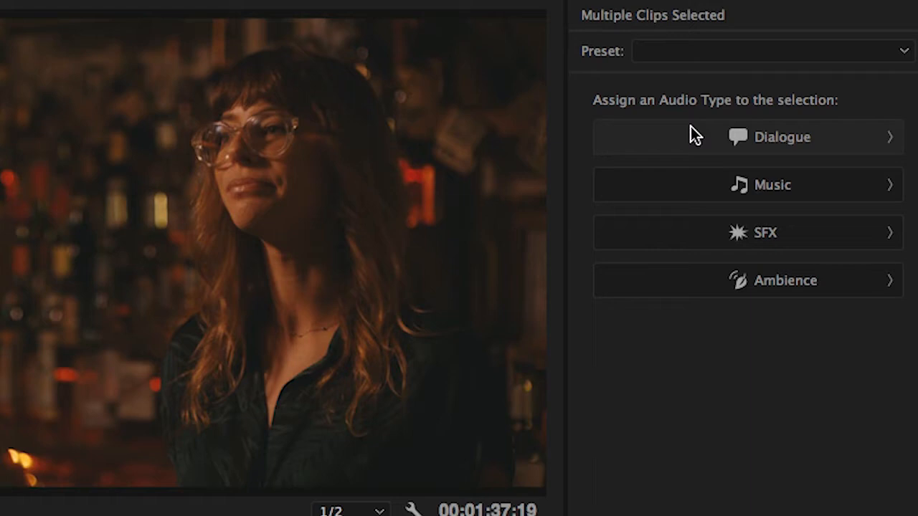
pyautogui.click(690, 126)
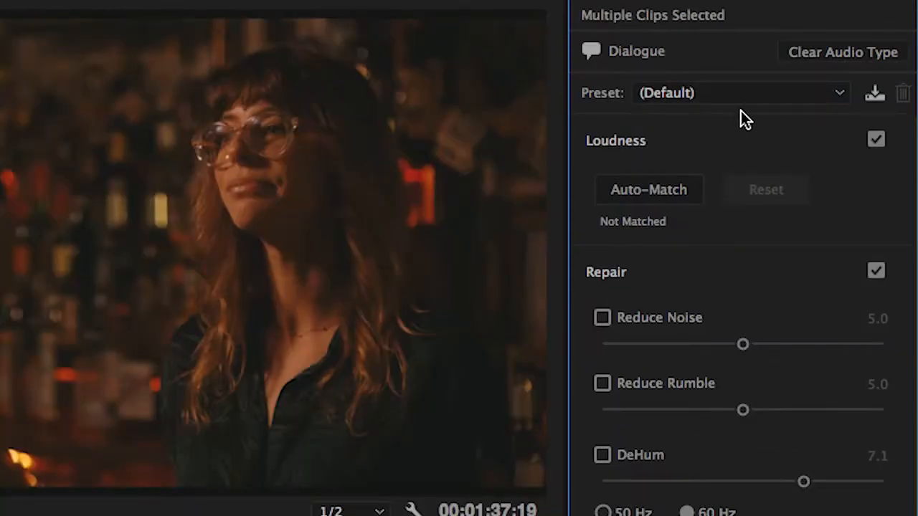
# Step: Review the dialogue presets, keep the default, and auto-match the loudness of the BARTENDER clips
pyautogui.click(765, 98)
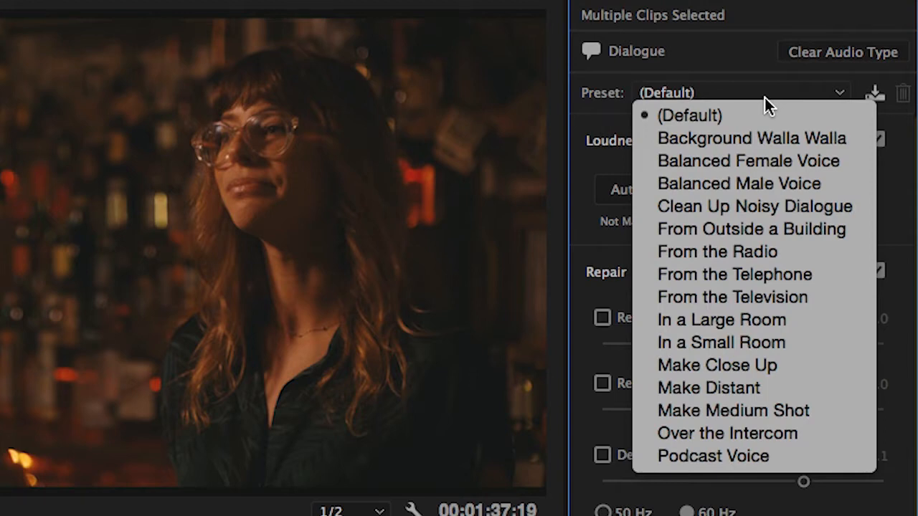
pyautogui.click(905, 125)
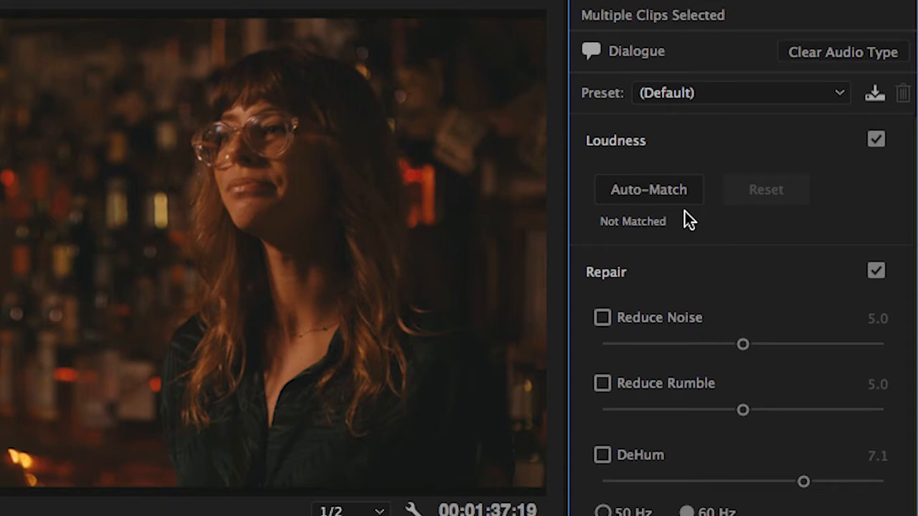
pyautogui.click(655, 190)
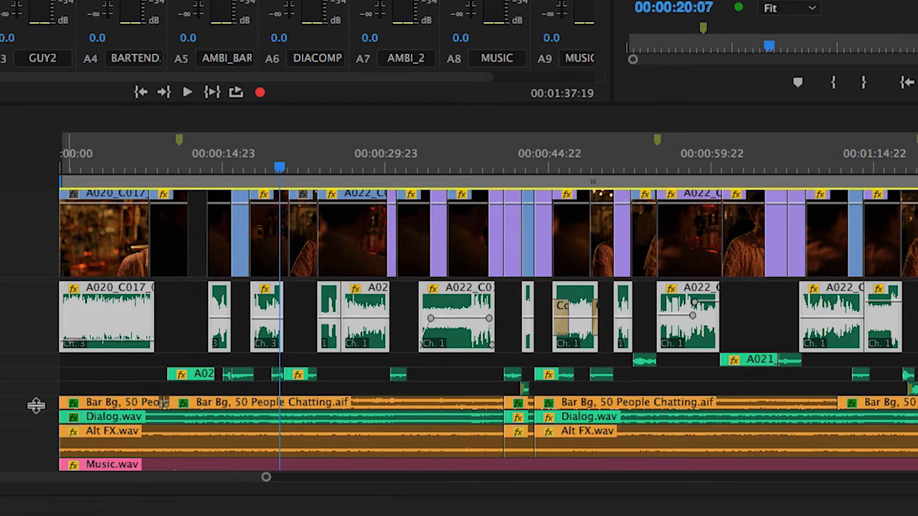
# Step: Expand the GUY2 track, assign the Dialogue audio type to all its clips and auto-match their loudness
pyautogui.scroll(2, 37, 378)
pyautogui.scroll(3, 37, 379)
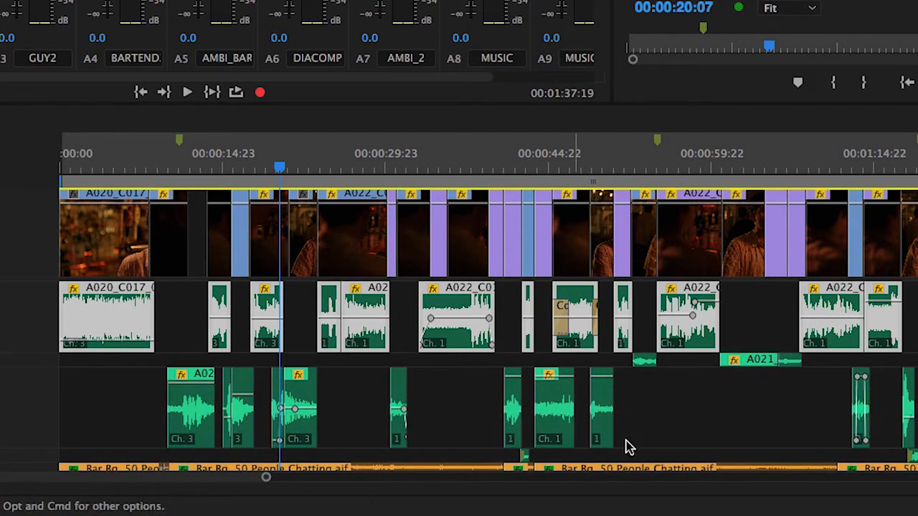
pyautogui.click(810, 423)
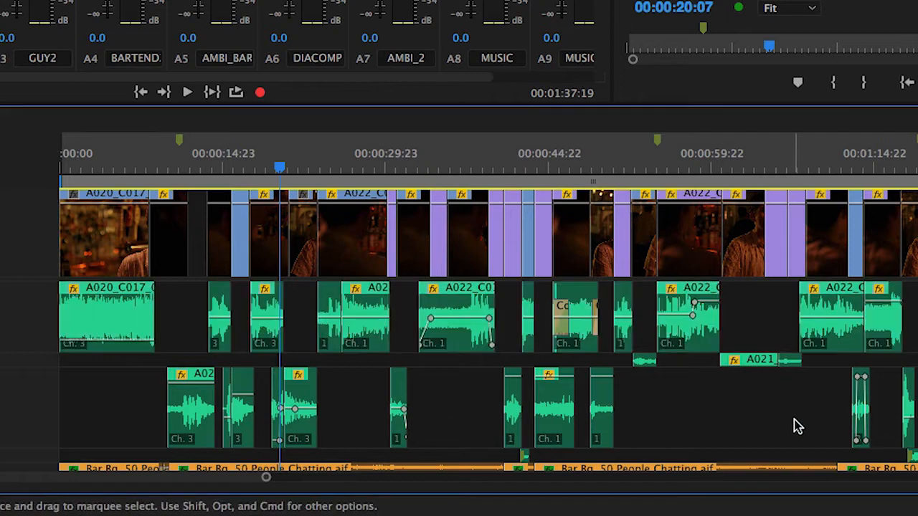
pyautogui.moveTo(810, 413); pyautogui.dragTo(161, 402)
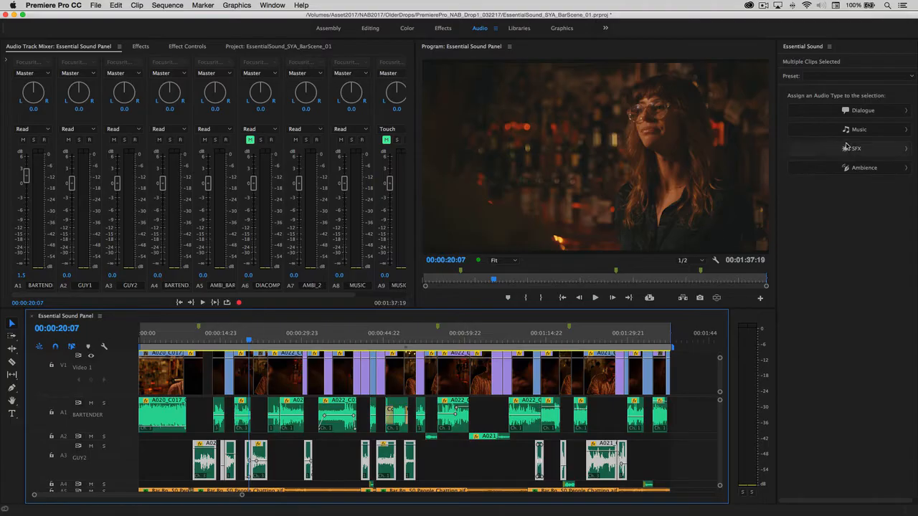
pyautogui.click(846, 111)
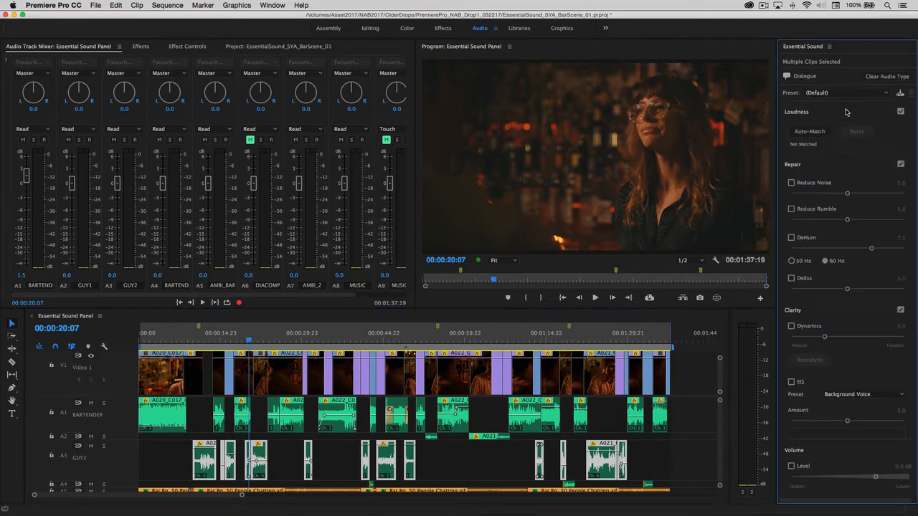
pyautogui.click(804, 131)
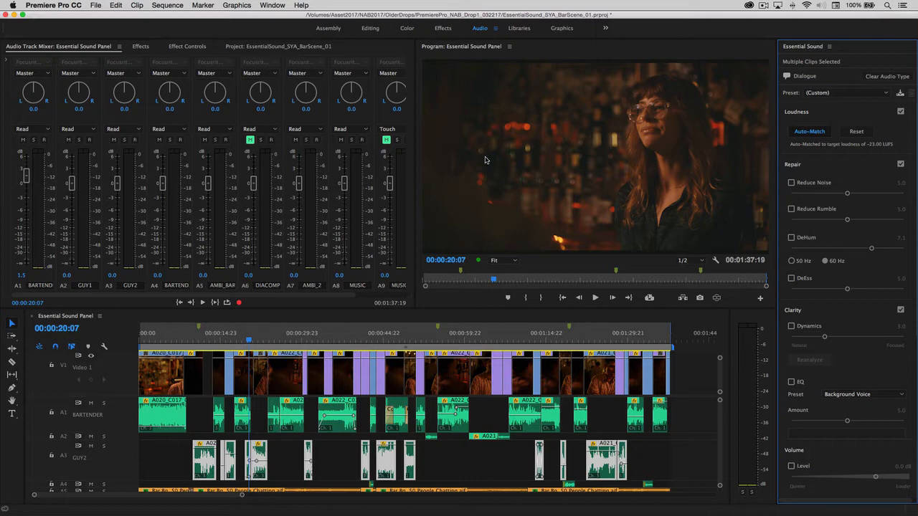
# Step: Play the scene again from 00:00:11:00 to hear the loudness-matched dialogue, stopping near 00:00:20:05
pyautogui.click(74, 328)
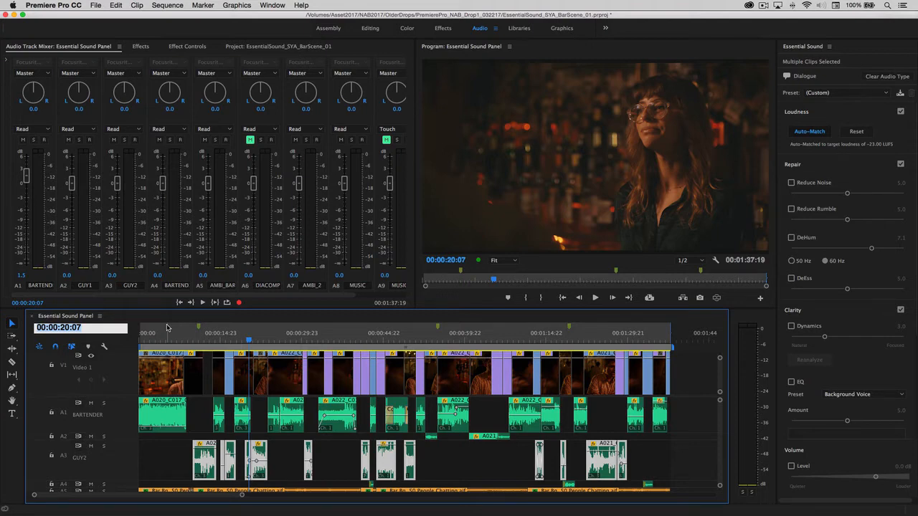
pyautogui.write('1105')
pyautogui.press('Return')
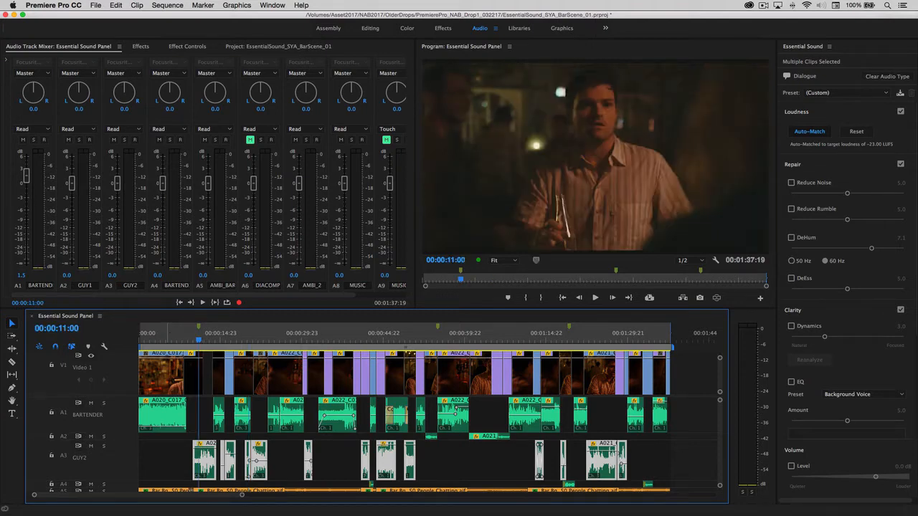
pyautogui.press('space')
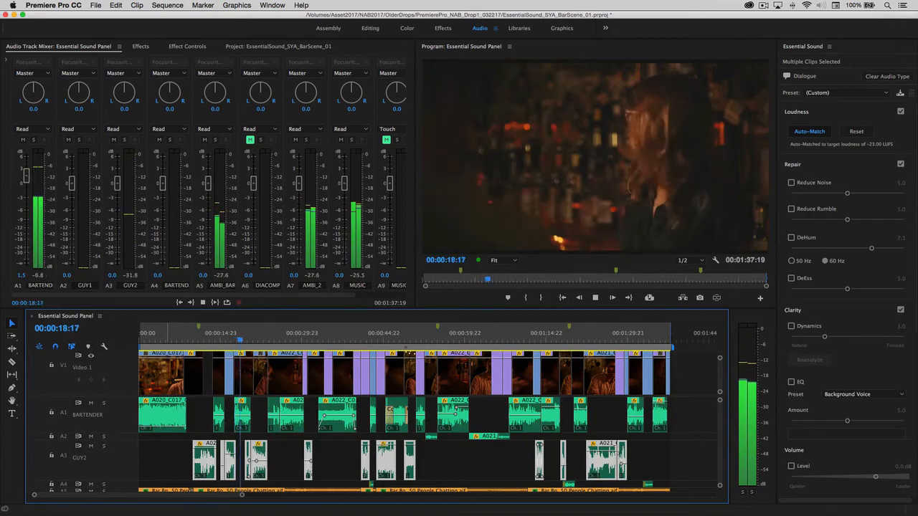
pyautogui.press('space')
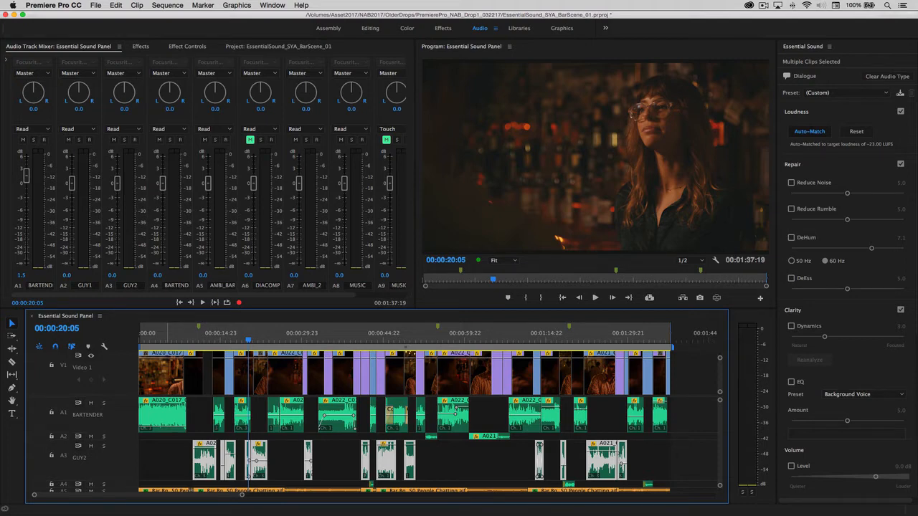
# Step: Select all the BARTENDER clips, solo their track and listen to it from about 00:00:23:22
pyautogui.click(682, 411)
pyautogui.moveTo(682, 412); pyautogui.dragTo(145, 414)
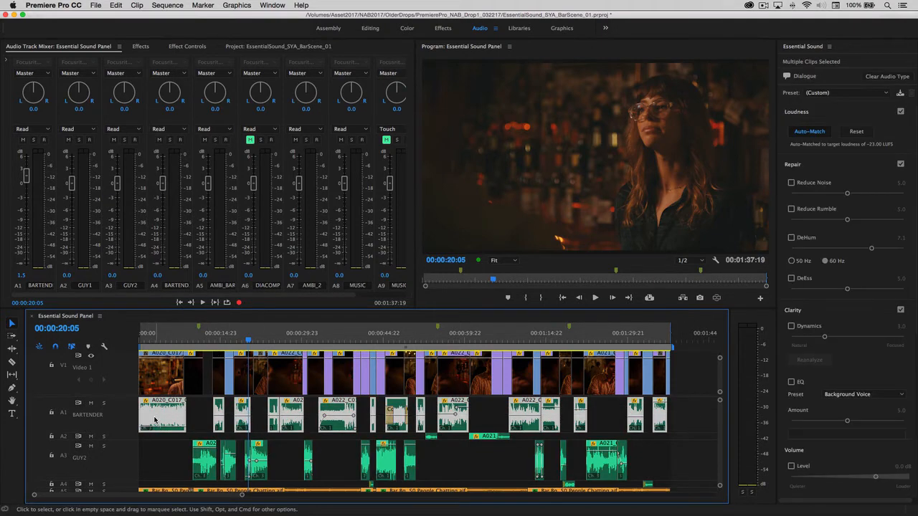
pyautogui.click(104, 403)
pyautogui.click(270, 339)
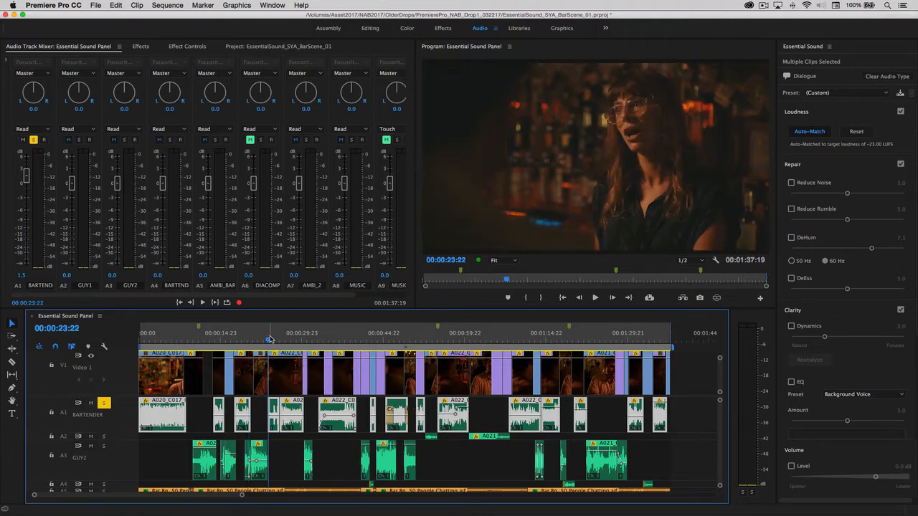
pyautogui.press('space')
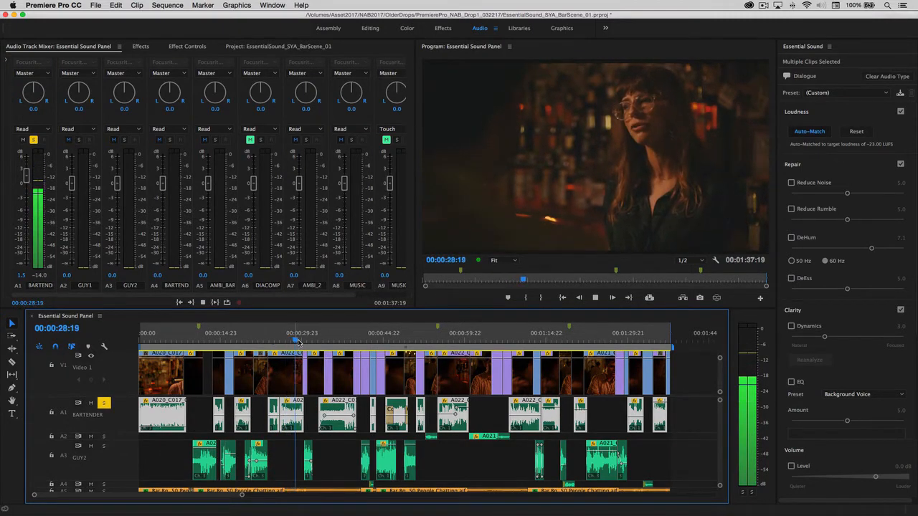
pyautogui.press('space')
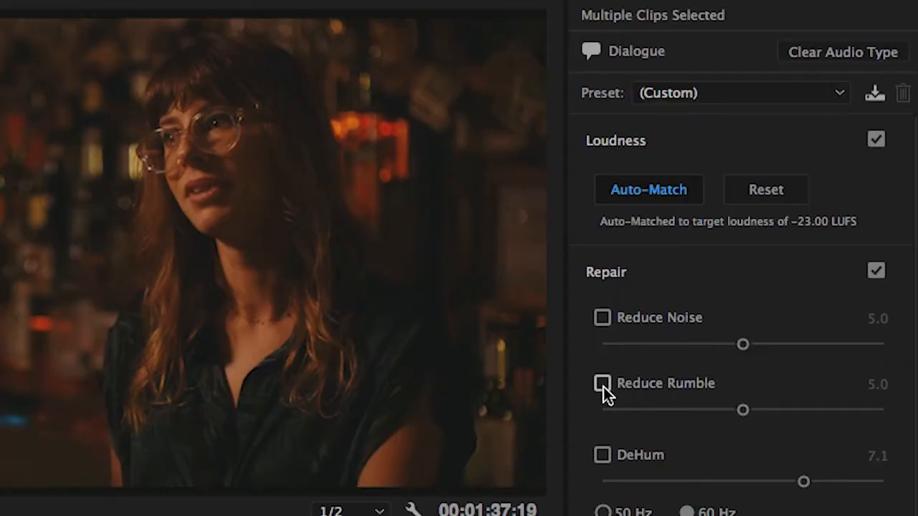
# Step: Enable Reduce Rumble at 6.8 and DeHum at 2.5 on the BARTENDER clips, comparing playback with Repair off and on
pyautogui.click(603, 385)
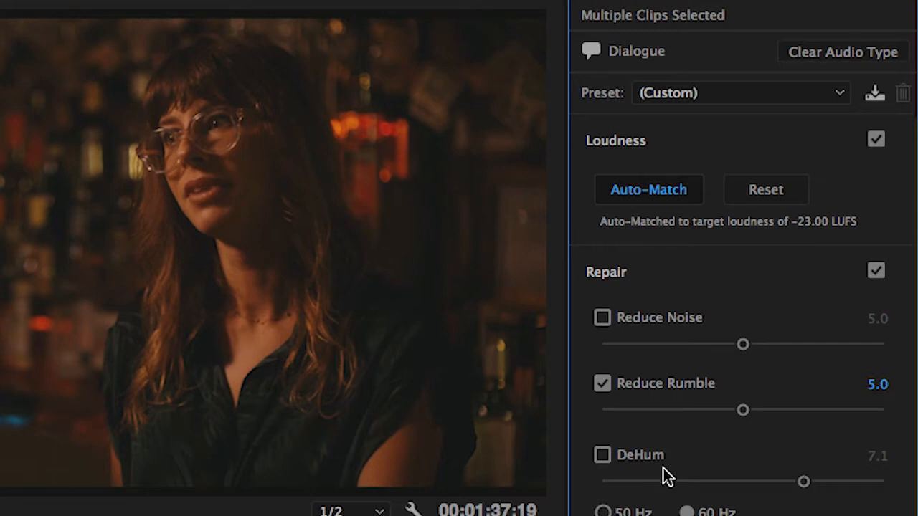
pyautogui.click(601, 456)
pyautogui.moveTo(805, 481); pyautogui.dragTo(677, 486)
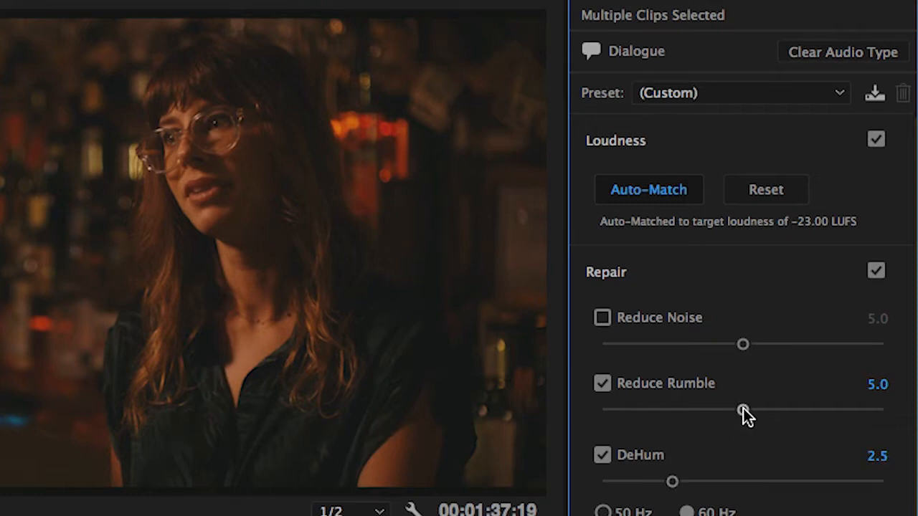
pyautogui.moveTo(743, 409); pyautogui.dragTo(793, 411)
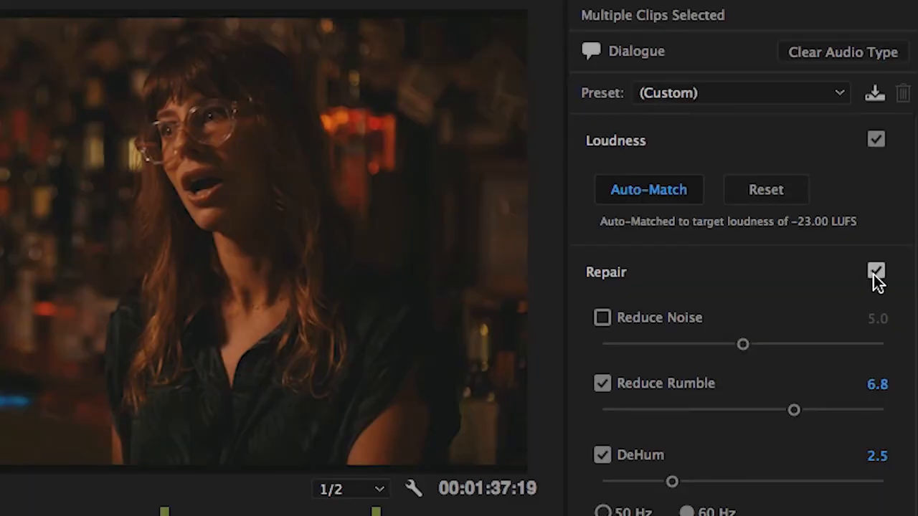
pyautogui.click(875, 272)
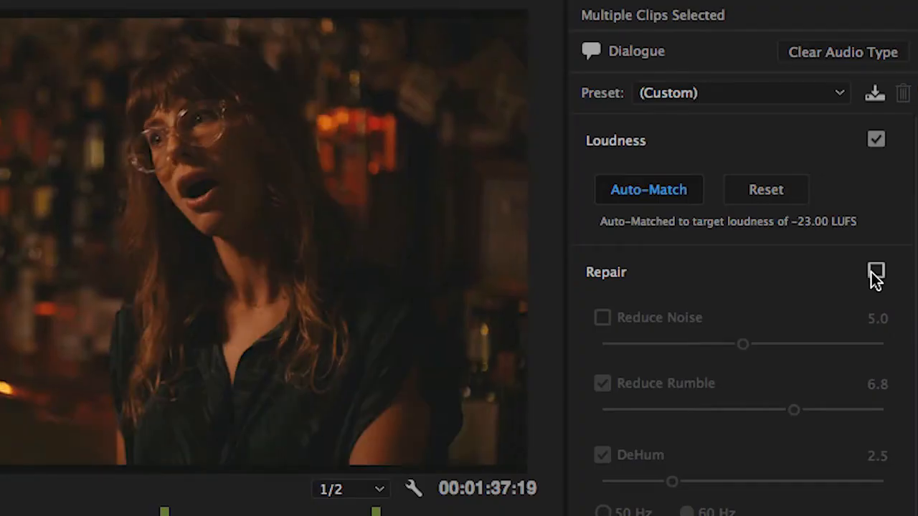
pyautogui.click(873, 272)
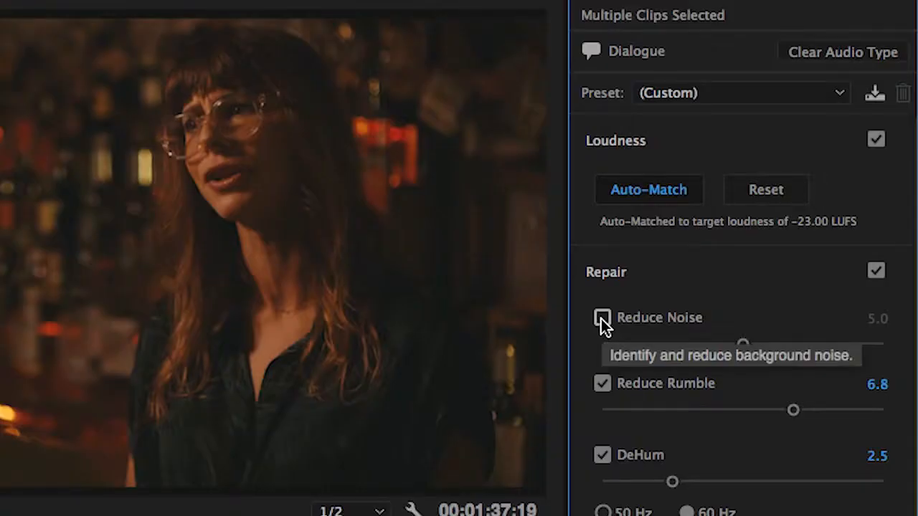
# Step: Enable Reduce Noise on the BARTENDER clips, set it to 5.5 during playback, and stop playback
pyautogui.click(601, 319)
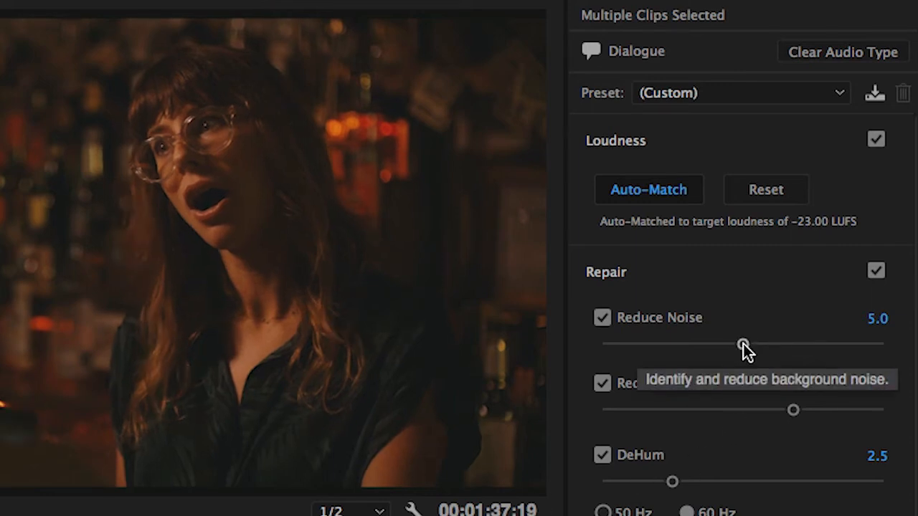
pyautogui.moveTo(743, 343); pyautogui.dragTo(753, 345)
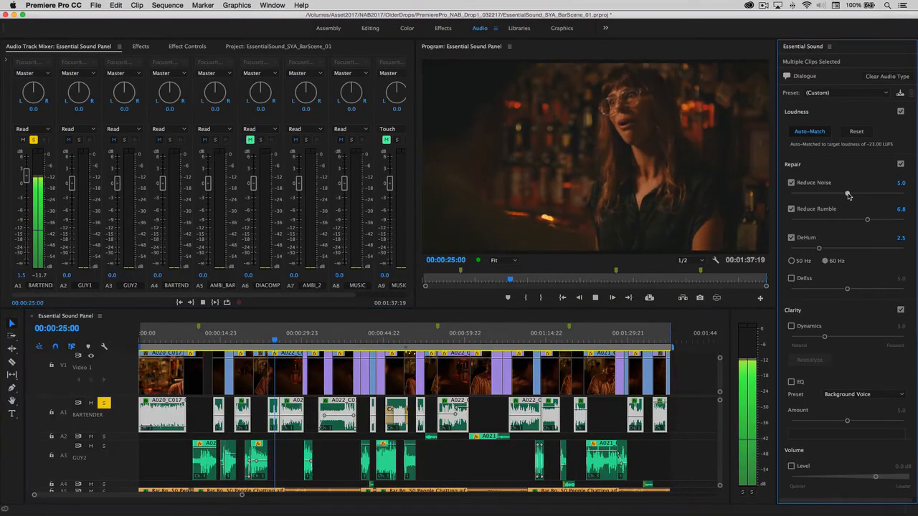
pyautogui.moveTo(852, 196); pyautogui.dragTo(854, 194)
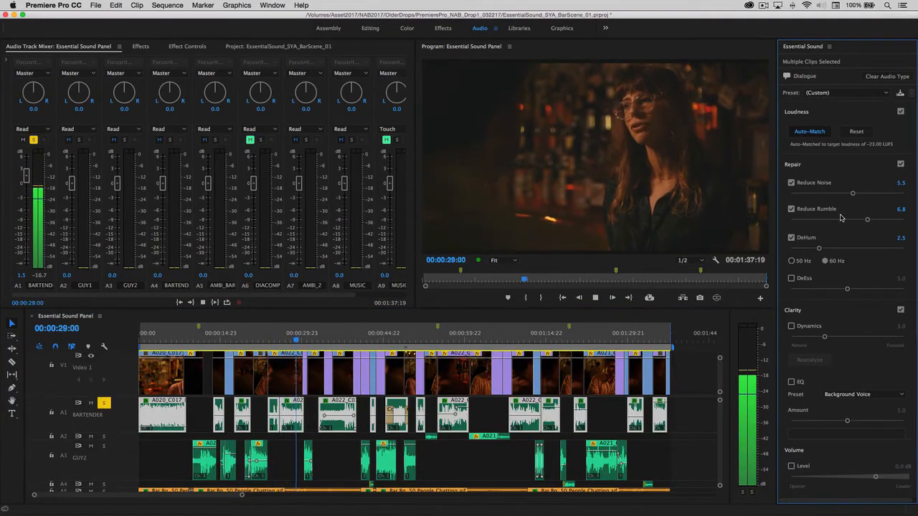
pyautogui.click(282, 387)
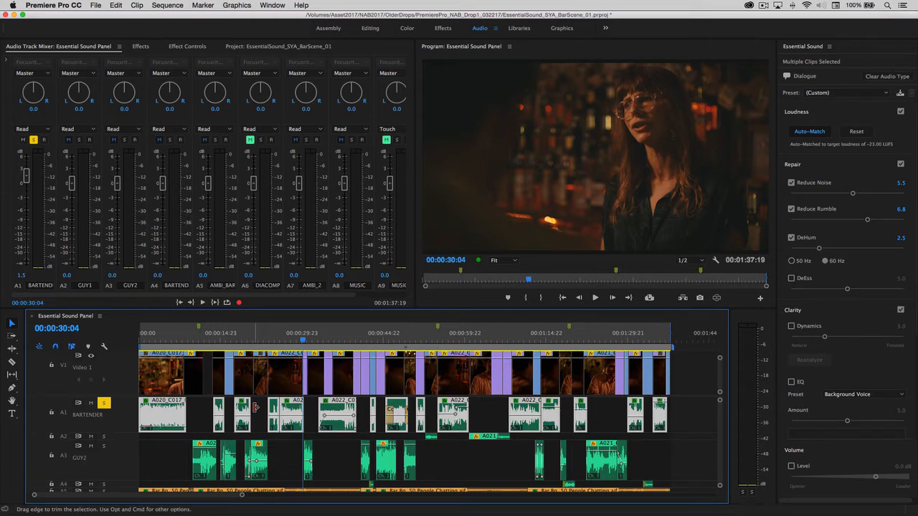
# Step: Select only the BARTENDER clip ending near 00:00:30:04 and open its Adaptive Noise Reduction custom setup
pyautogui.click(263, 409)
pyautogui.click(294, 412)
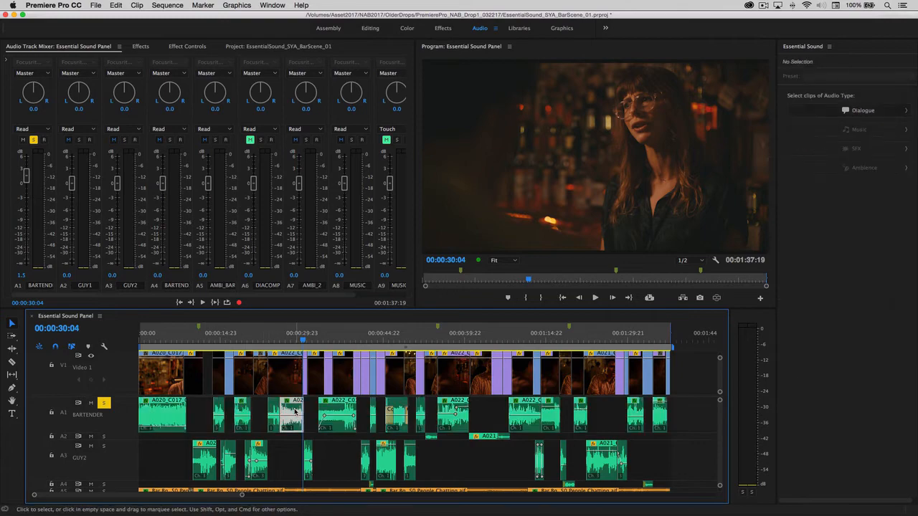
pyautogui.click(185, 46)
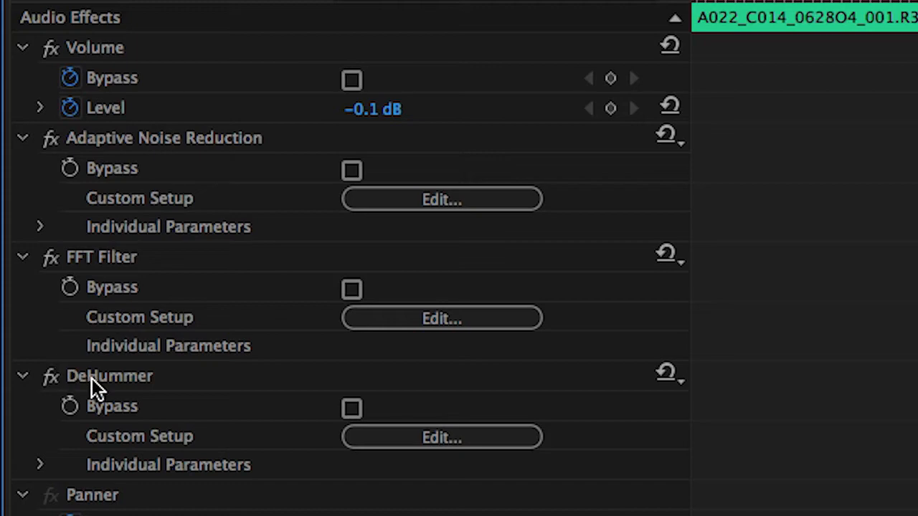
pyautogui.click(367, 198)
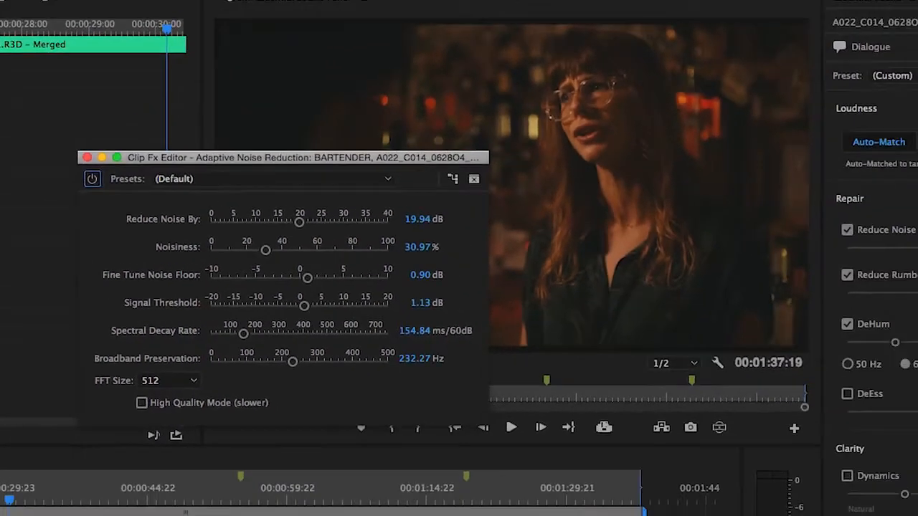
# Step: Raise this clip's Reduce Noise amount to 5.8 and close the noise reduction effect editor
pyautogui.click(821, 258)
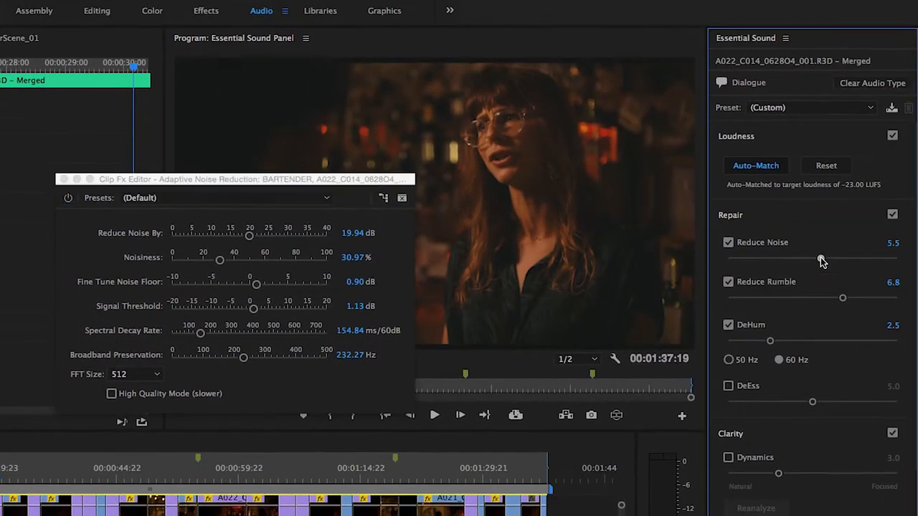
pyautogui.moveTo(821, 259)
pyautogui.mouseDown()
pyautogui.moveTo(751, 260)
pyautogui.moveTo(862, 260)
pyautogui.moveTo(795, 259)
pyautogui.moveTo(826, 260)
pyautogui.mouseUp()
pyautogui.click(64, 179)
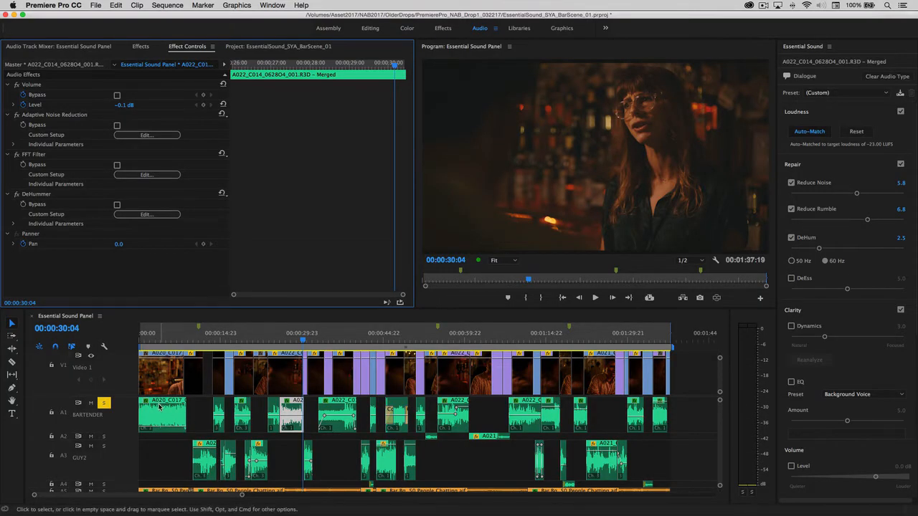
# Step: Solo the GUY2 track alongside BARTENDER, select all GUY2 clips, and play their dialogue from around 00:00:11:00
pyautogui.click(104, 446)
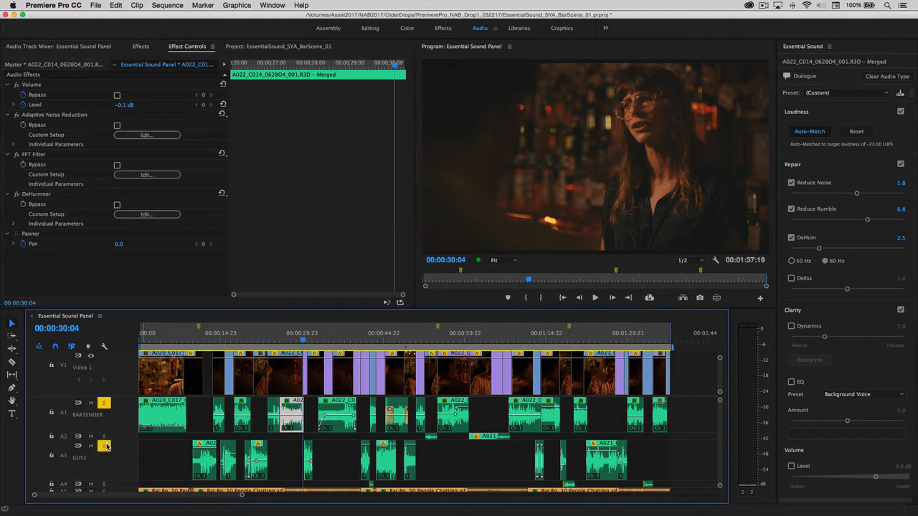
pyautogui.click(205, 342)
pyautogui.moveTo(205, 341); pyautogui.dragTo(203, 342)
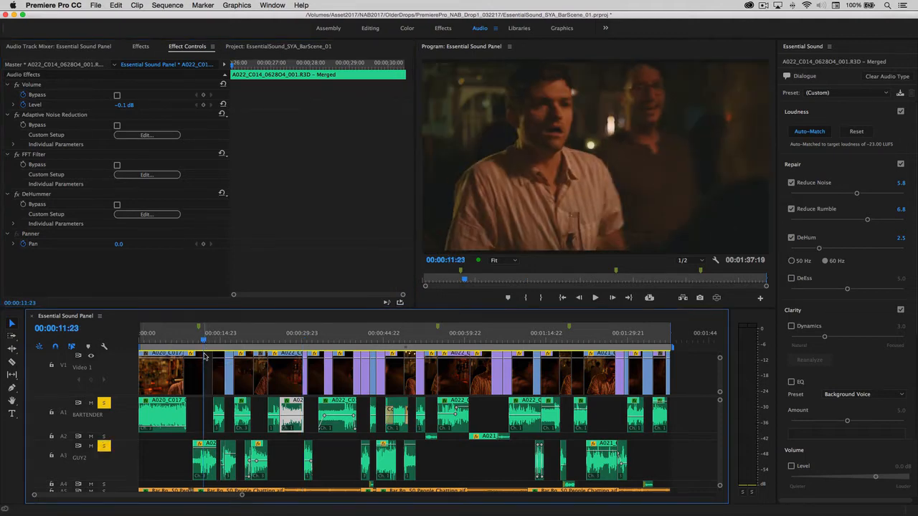
pyautogui.moveTo(175, 453); pyautogui.dragTo(650, 459)
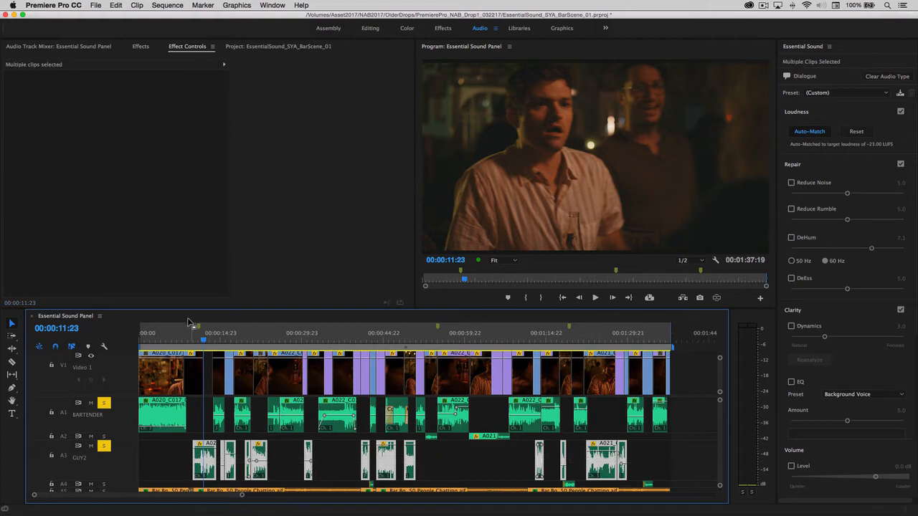
pyautogui.moveTo(204, 342); pyautogui.dragTo(198, 341)
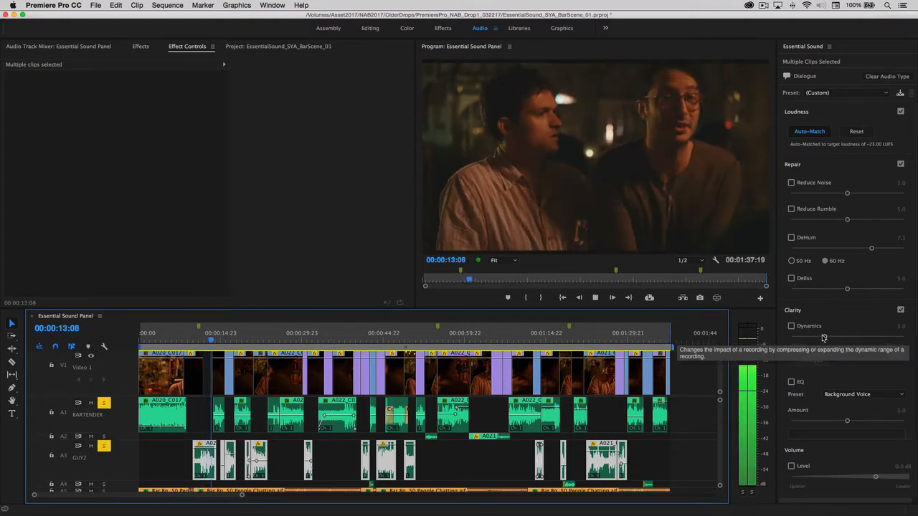
pyautogui.press('space')
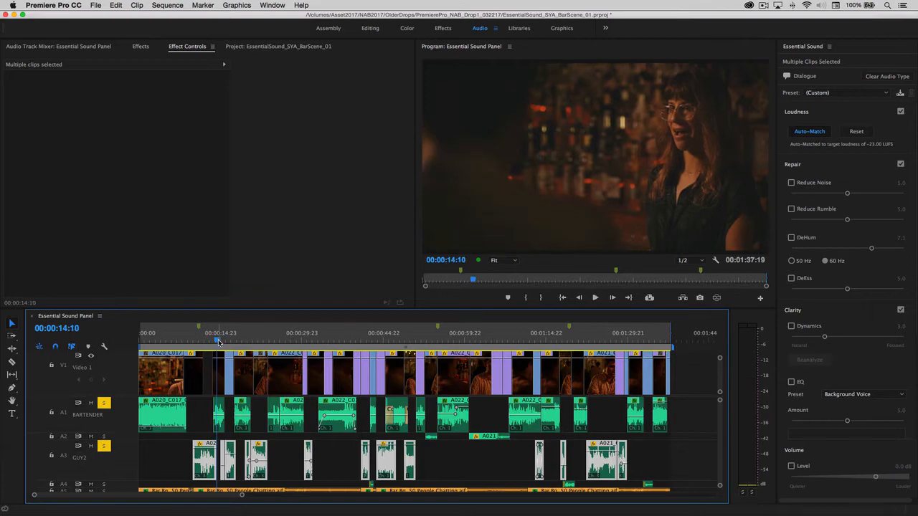
# Step: Enable DeHum on the selected GUY2 clips and set it to 3.2 during playback, starting from about 00:00:10:07
pyautogui.moveTo(218, 342); pyautogui.dragTo(194, 340)
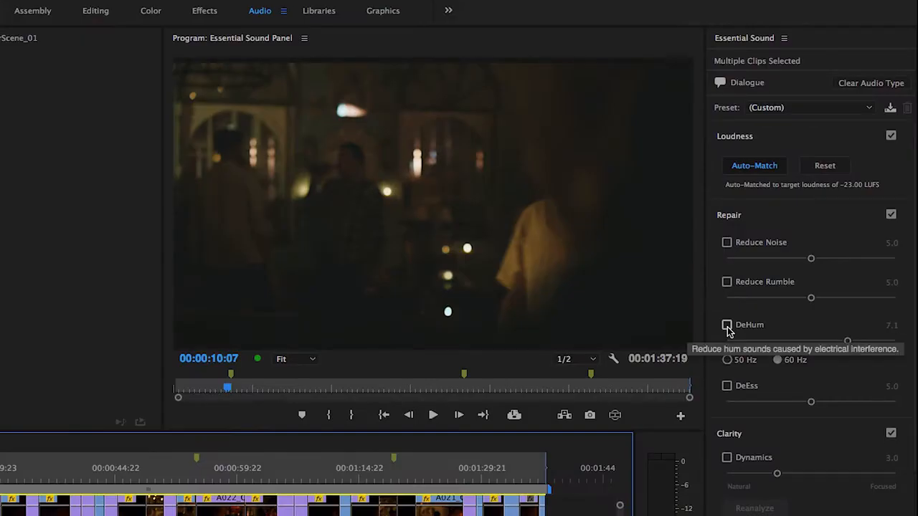
pyautogui.click(792, 241)
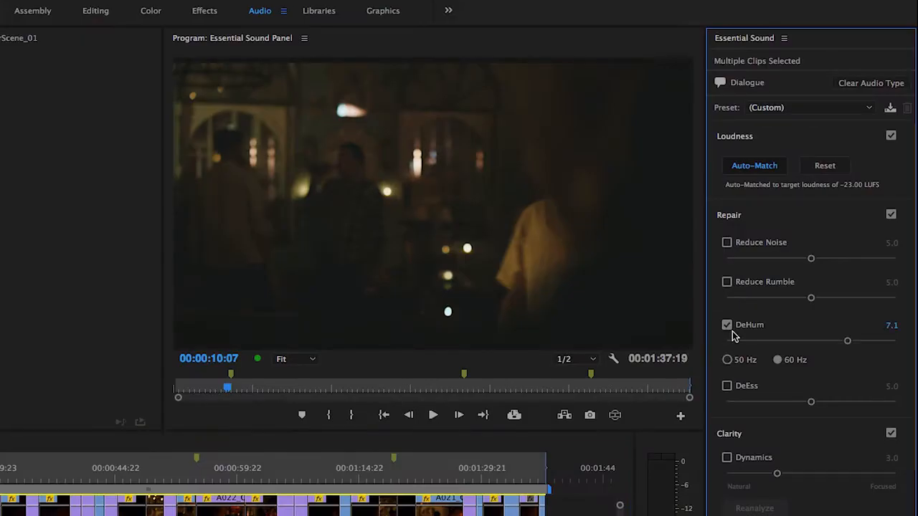
pyautogui.moveTo(838, 342); pyautogui.dragTo(772, 344)
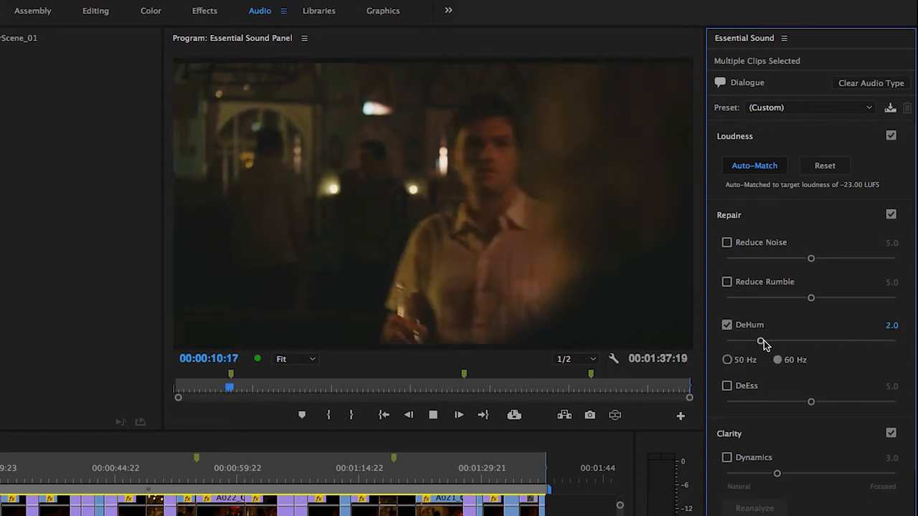
pyautogui.moveTo(761, 340); pyautogui.dragTo(782, 343)
pyautogui.press('space')
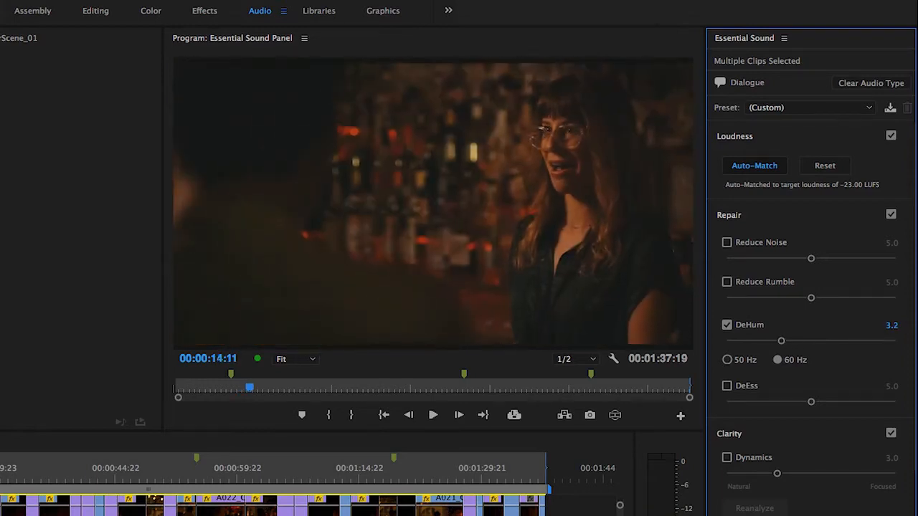
# Step: Enable Reduce Rumble at 5.0 on the GUY2 clips and play them back from about 00:00:10:05
pyautogui.click(0, 467)
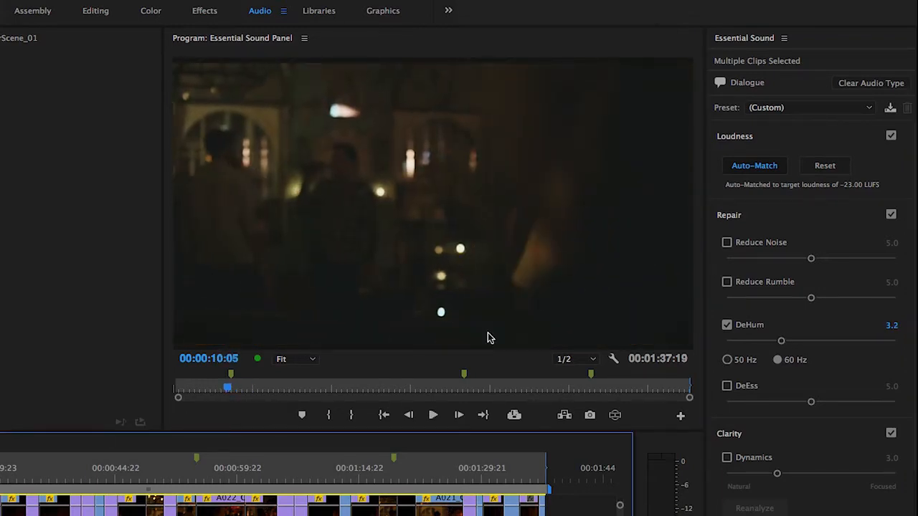
pyautogui.click(726, 282)
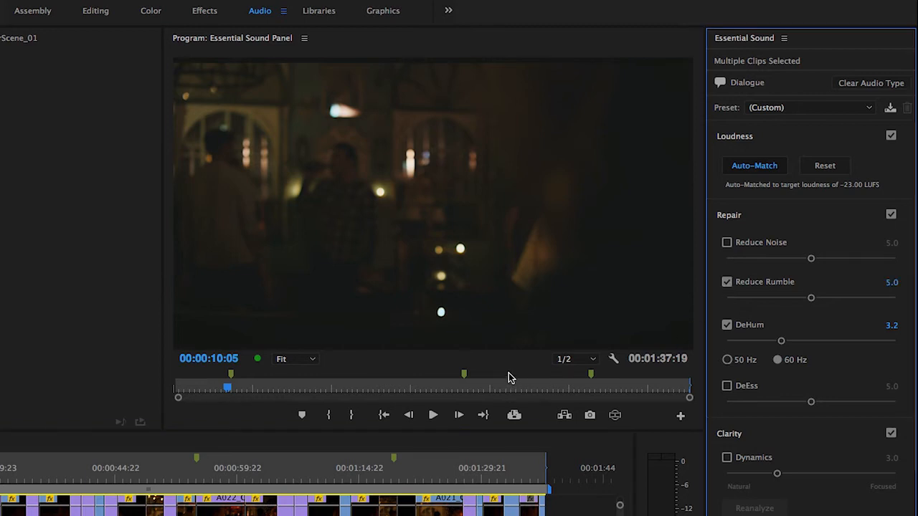
pyautogui.press('space')
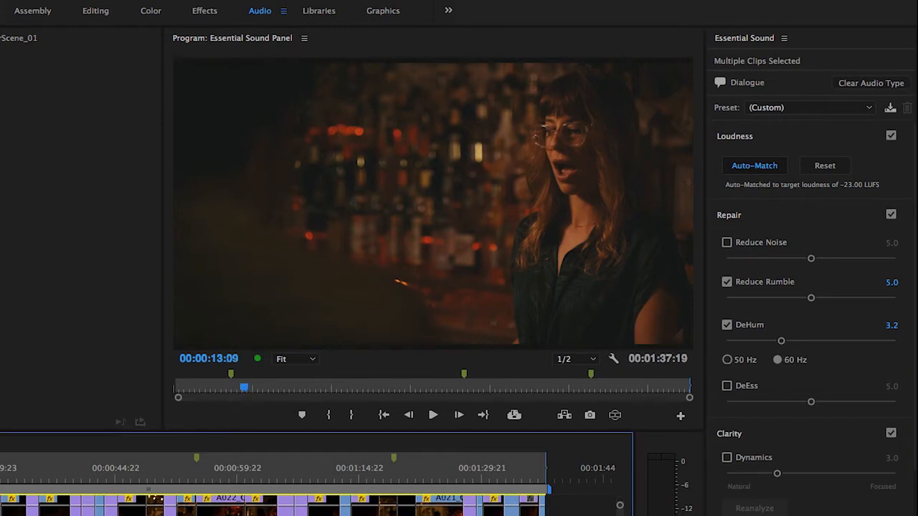
pyautogui.press('space')
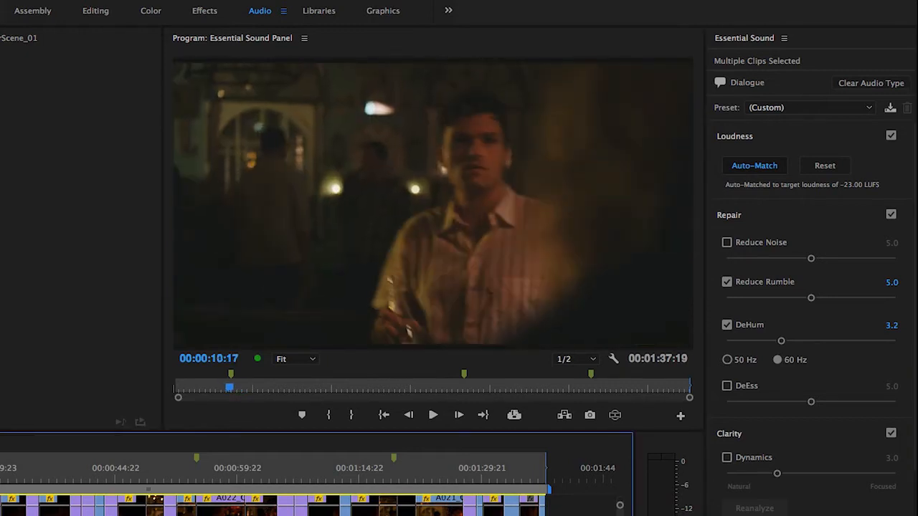
# Step: Enable Dynamics on the GUY2 clips, start playback with it at 0.0, and raise it to 4.0 while listening
pyautogui.click(726, 458)
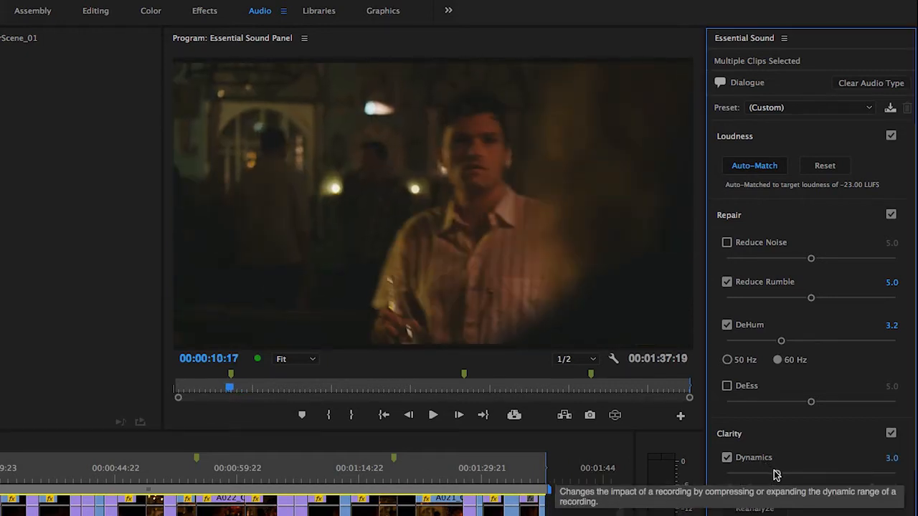
pyautogui.moveTo(775, 473); pyautogui.dragTo(721, 475)
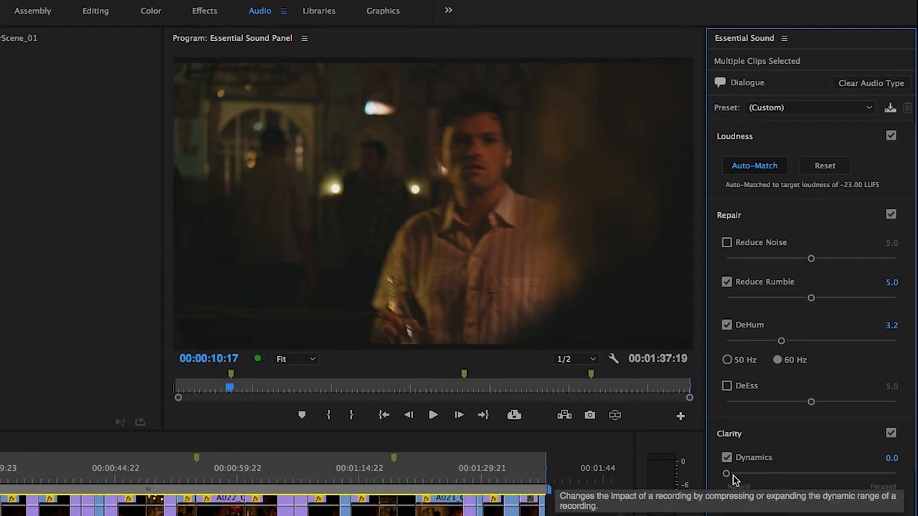
pyautogui.press('space')
pyautogui.moveTo(727, 475); pyautogui.dragTo(792, 473)
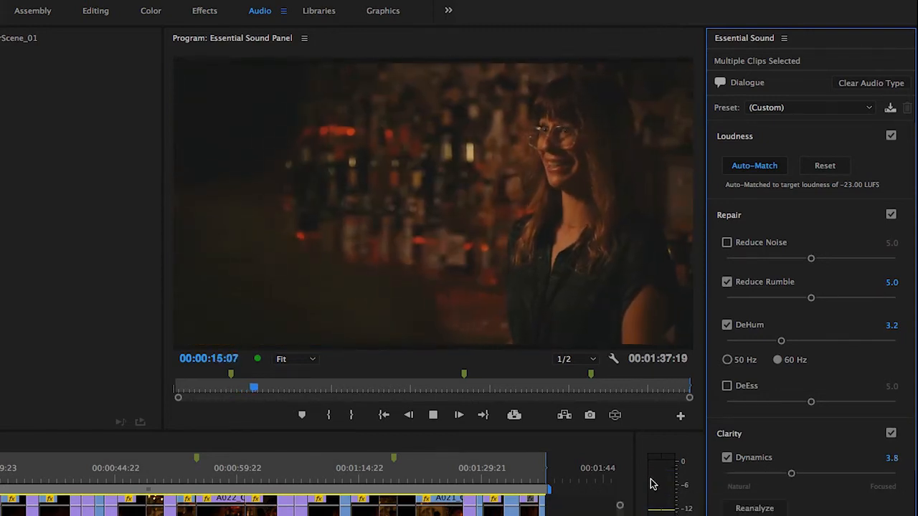
pyautogui.moveTo(791, 474); pyautogui.dragTo(795, 474)
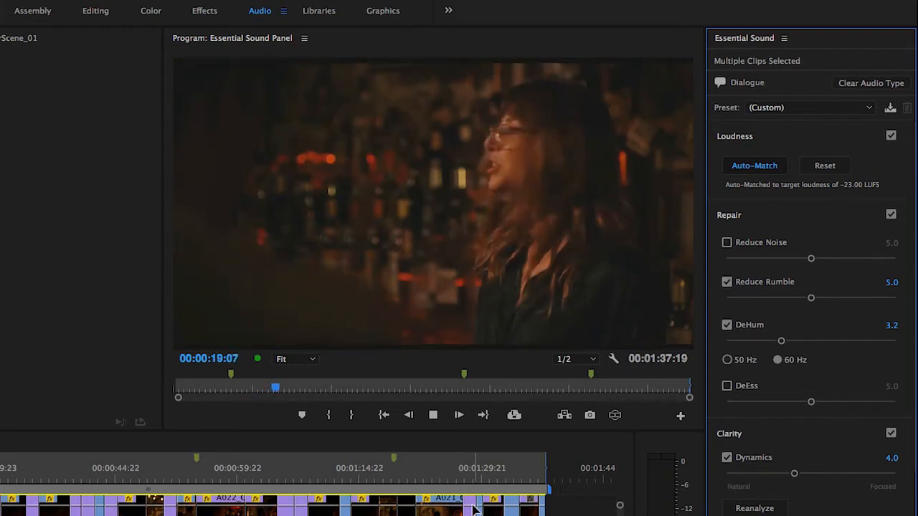
pyautogui.press('space')
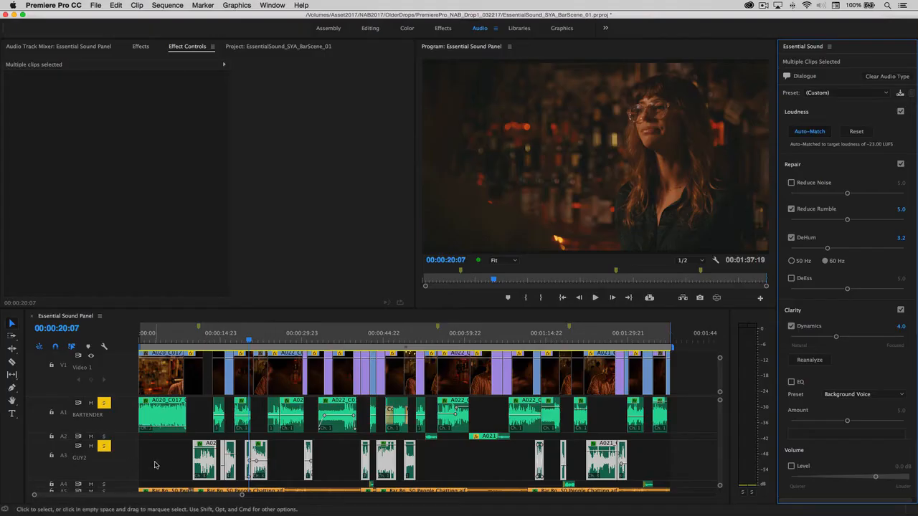
# Step: Select only the first GUY2 clip, raise Dynamics to 6.5 with its Dynamics Processing editor open, and close the editor
pyautogui.click(174, 465)
pyautogui.click(204, 461)
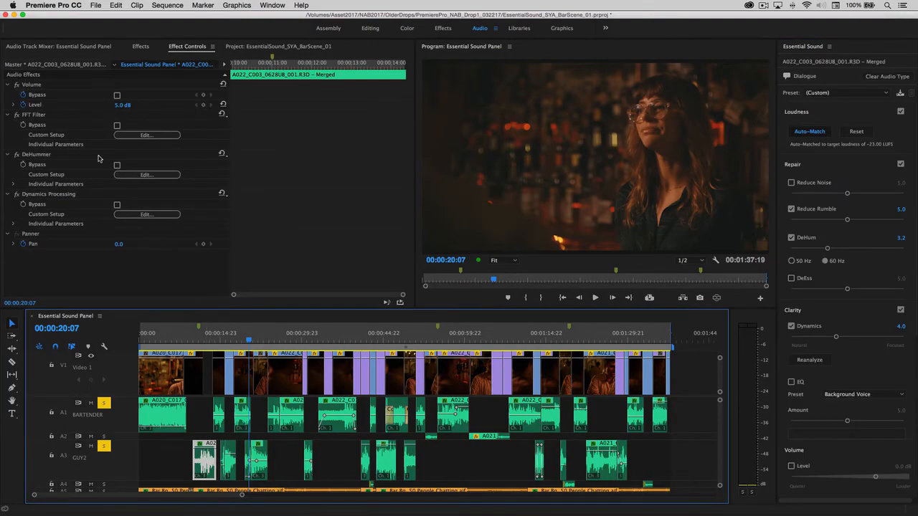
pyautogui.click(141, 214)
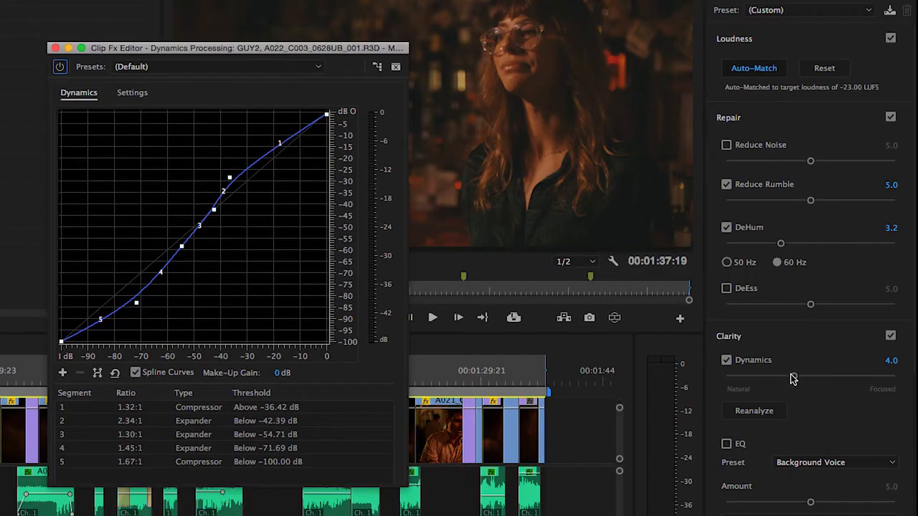
pyautogui.moveTo(791, 378); pyautogui.dragTo(838, 378)
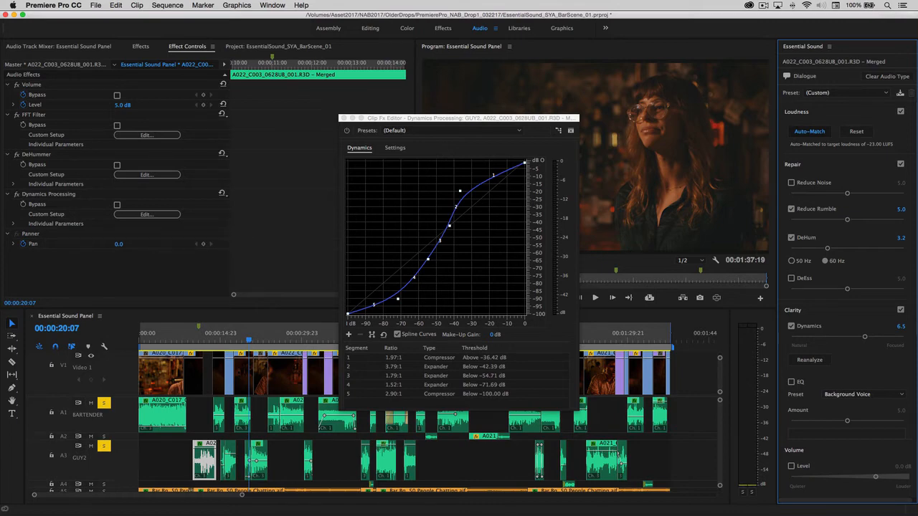
pyautogui.click(344, 119)
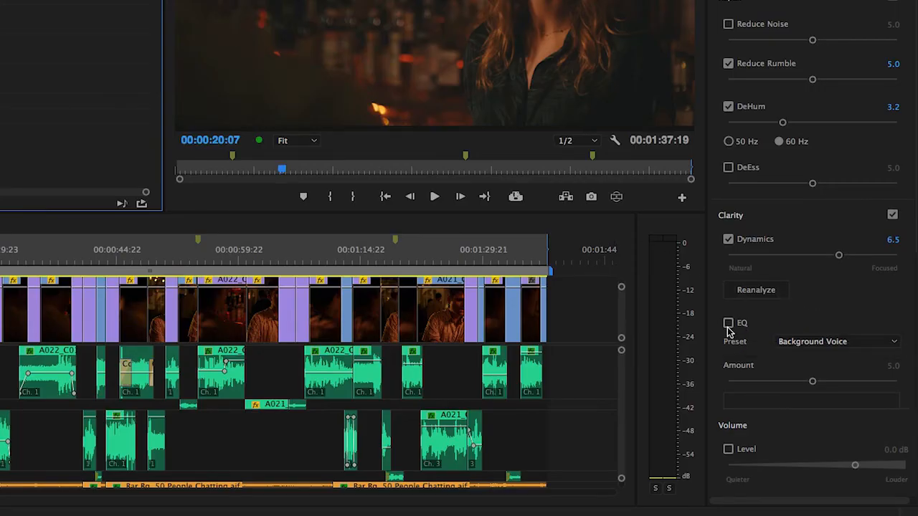
# Step: Enable EQ with the Background Voice preset on the first GUY2 clip and inspect its Graphic Equalizer bands and presets, keeping the default
pyautogui.click(845, 342)
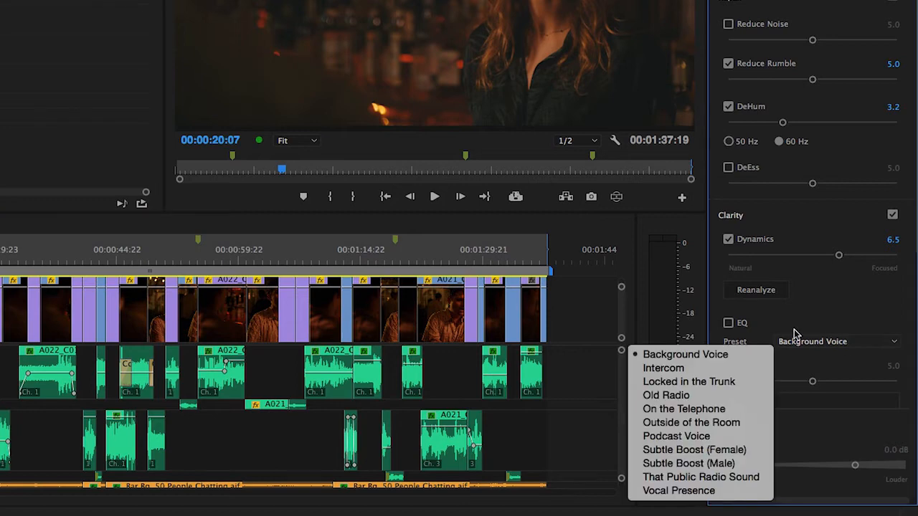
pyautogui.click(729, 324)
pyautogui.click(728, 324)
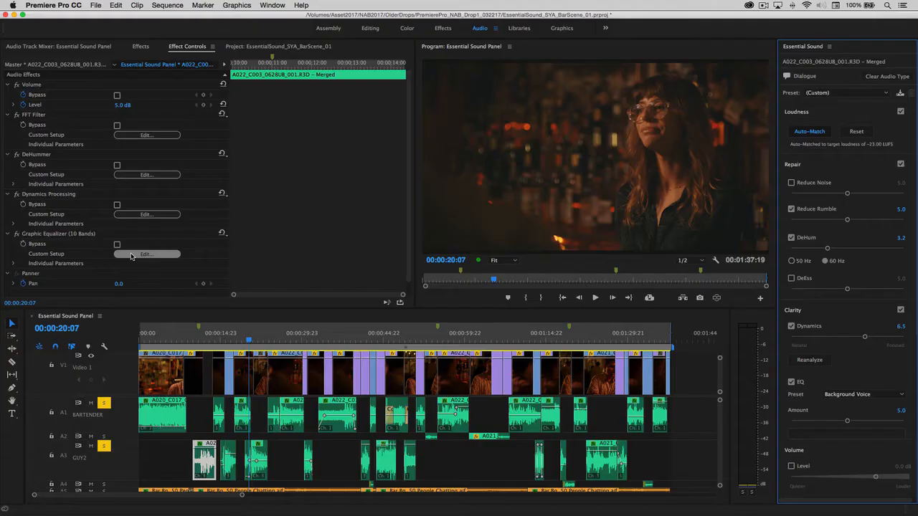
pyautogui.click(131, 256)
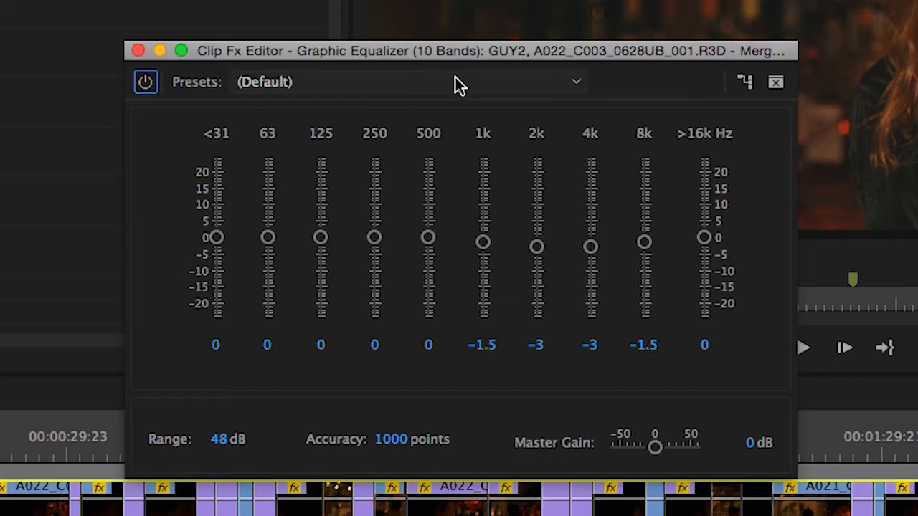
pyautogui.click(505, 191)
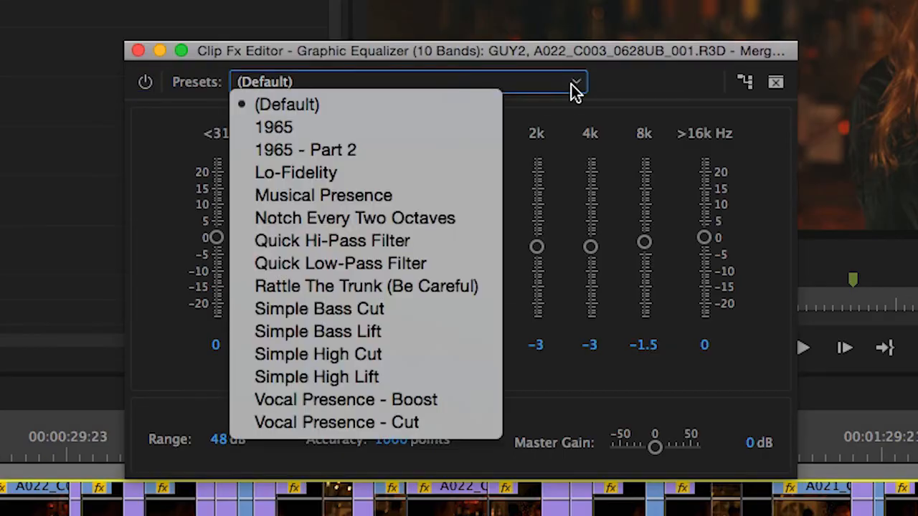
pyautogui.click(621, 86)
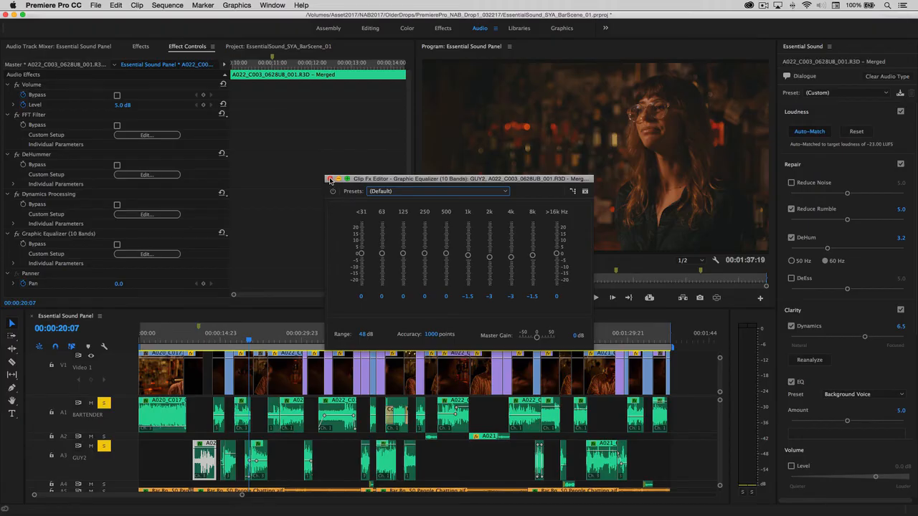
pyautogui.click(329, 179)
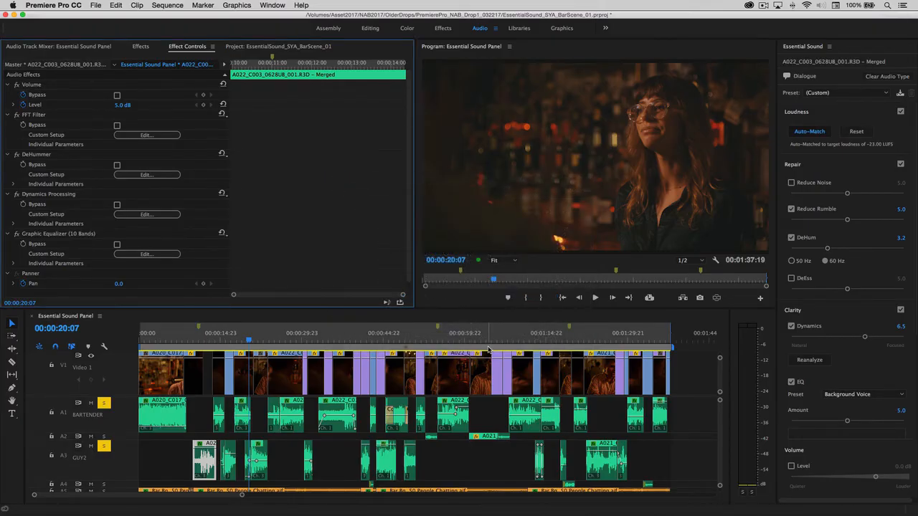
# Step: Turn off solo on the BARTENDER and GUY2 tracks, and assign the Ambience audio type to all clips on the expanded AMBI_BAR track
pyautogui.click(104, 403)
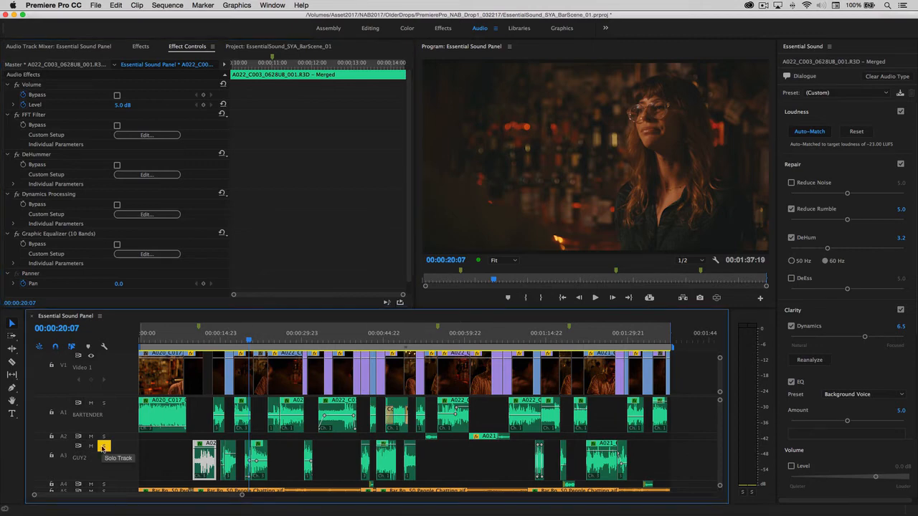
pyautogui.scroll(-5, 471, 445)
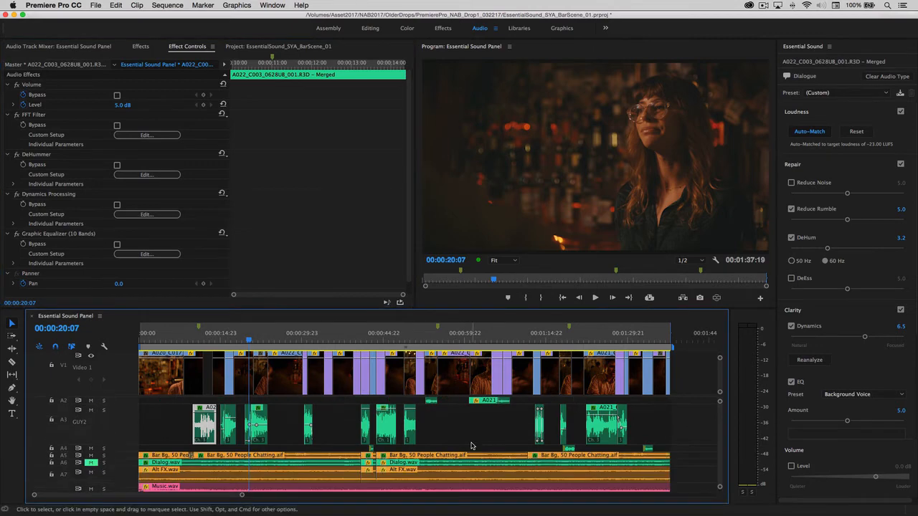
pyautogui.scroll(-2, 471, 445)
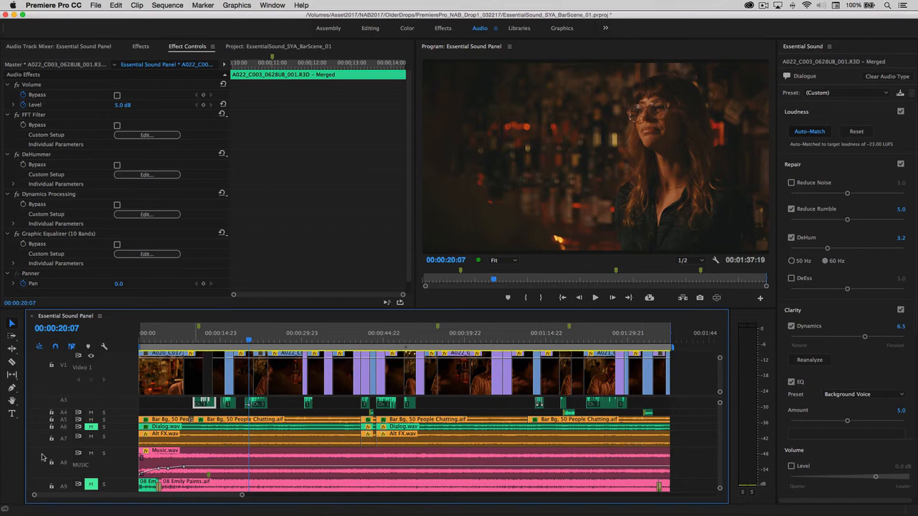
pyautogui.doubleClick(114, 440)
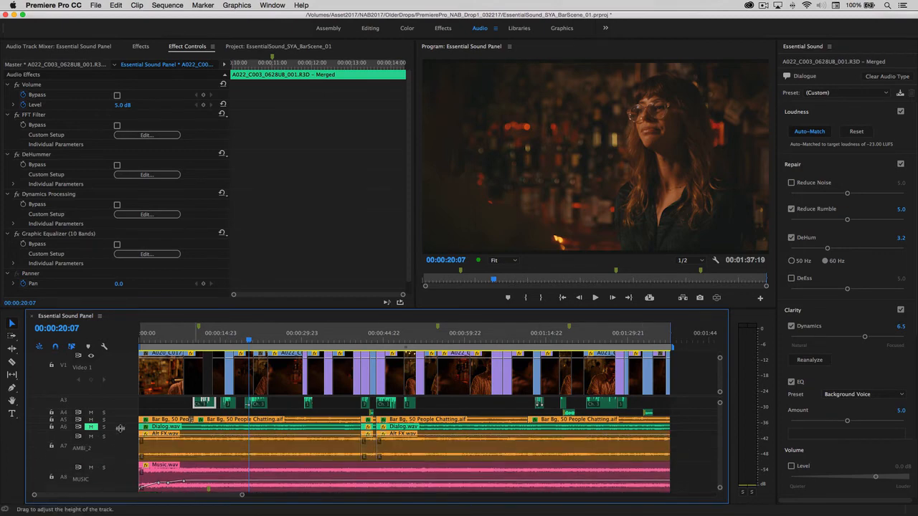
pyautogui.doubleClick(121, 422)
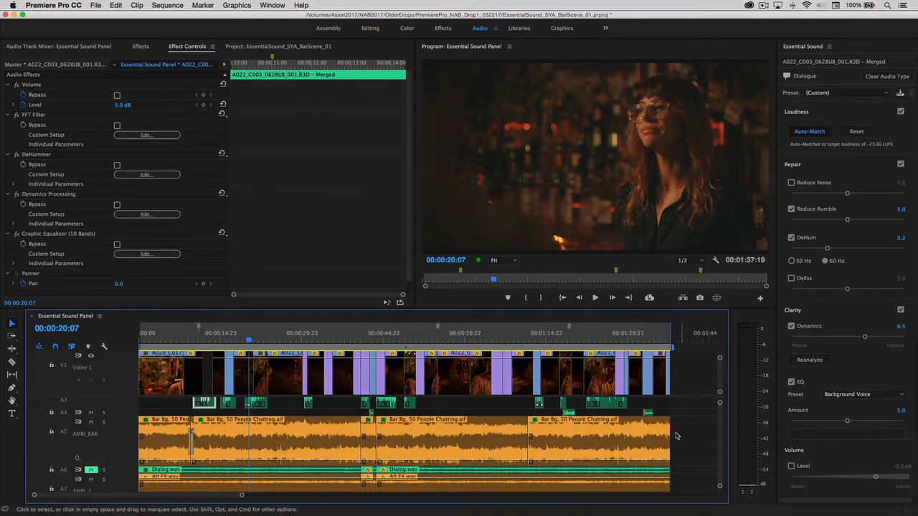
pyautogui.moveTo(683, 433); pyautogui.dragTo(136, 450)
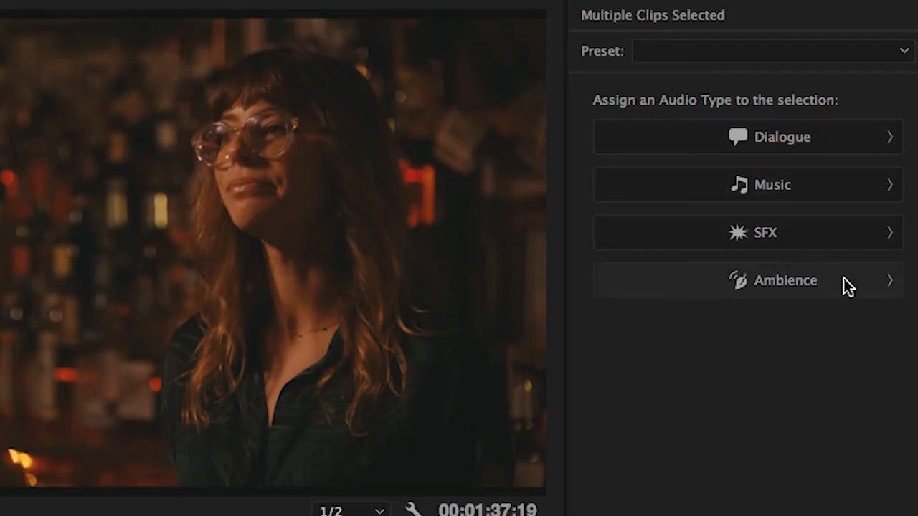
pyautogui.click(843, 278)
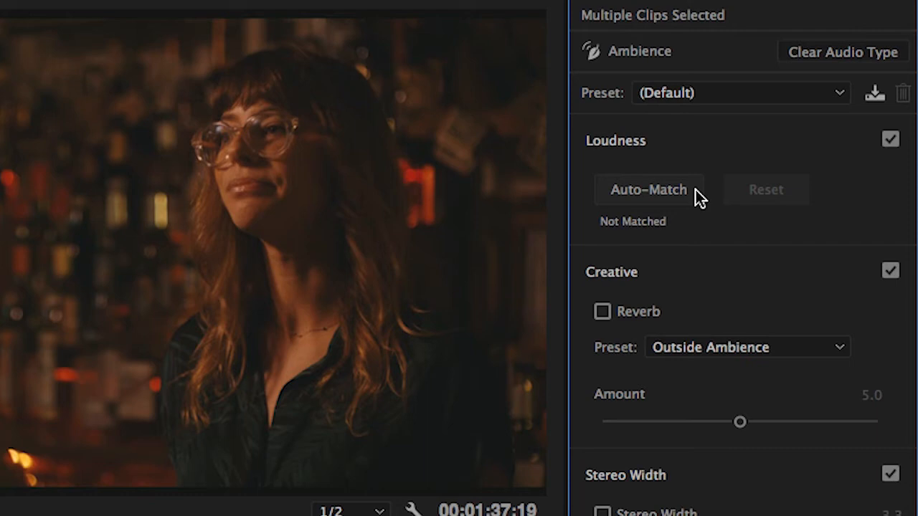
# Step: Enable Reverb on the bar ambience clips with the Large Room Ambience preset and set its amount to 3.8
pyautogui.click(601, 311)
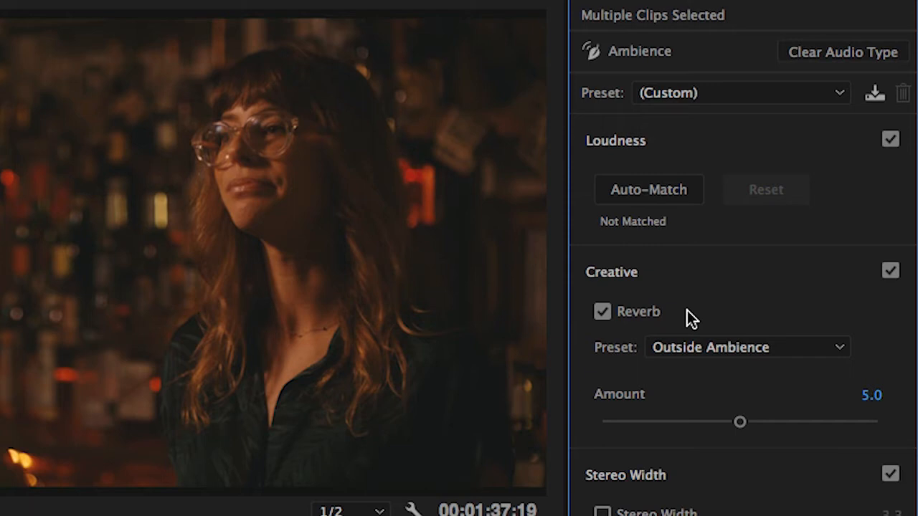
pyautogui.click(792, 345)
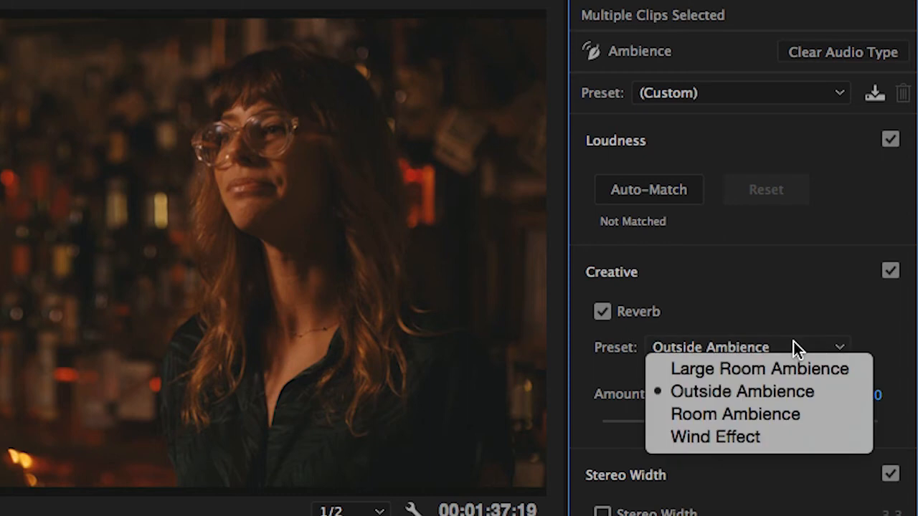
pyautogui.click(745, 369)
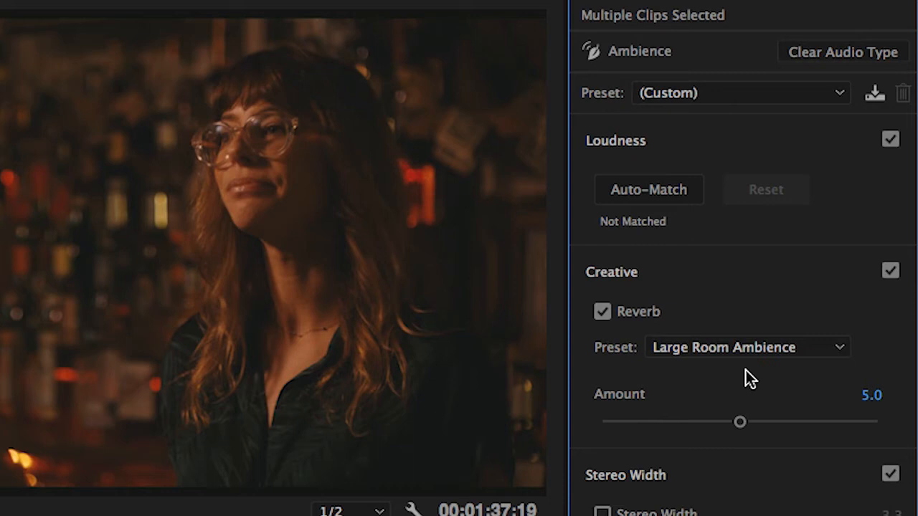
pyautogui.moveTo(739, 422); pyautogui.dragTo(539, 418)
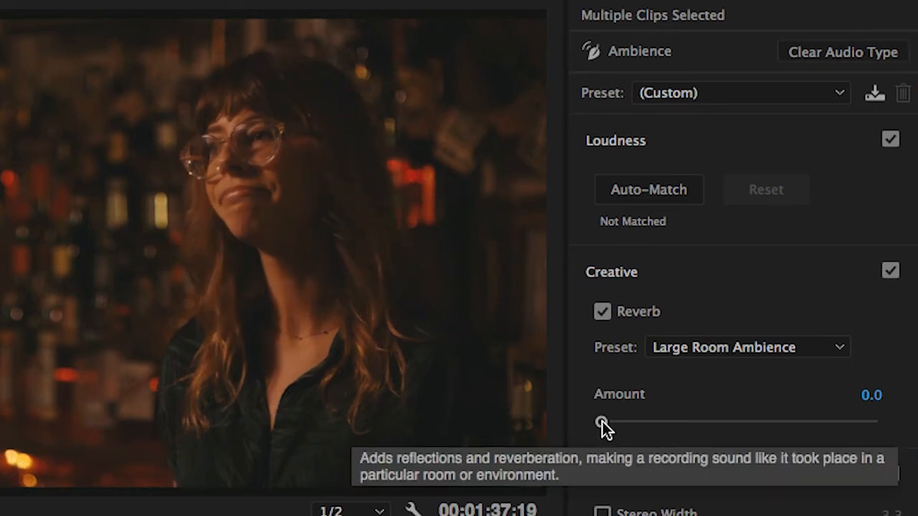
pyautogui.moveTo(602, 425); pyautogui.dragTo(707, 422)
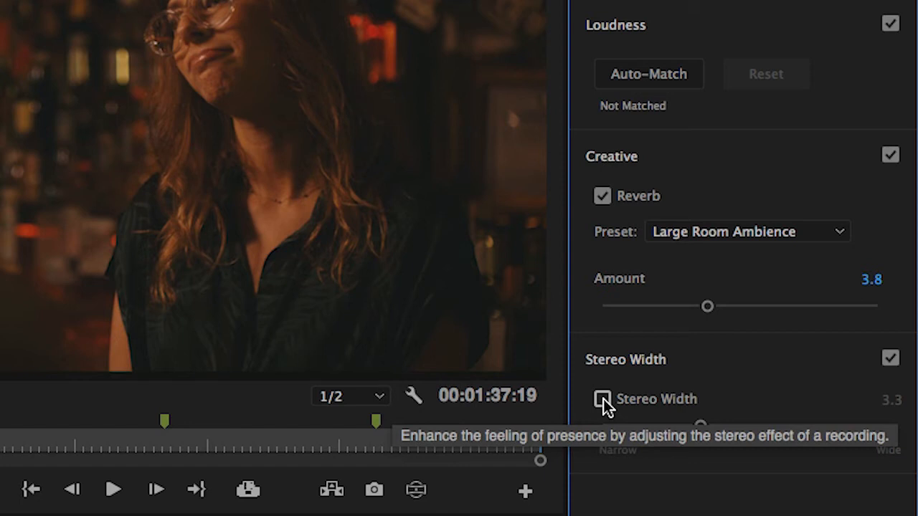
# Step: Enable Stereo Width on the ambience clips, lower it to 0.0, start playback, and raise it to 9.0 while listening
pyautogui.click(602, 398)
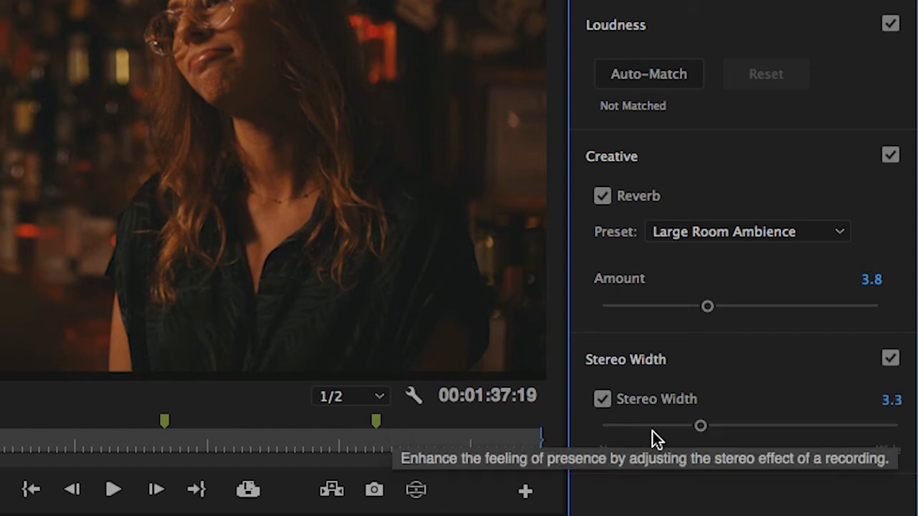
pyautogui.moveTo(700, 427); pyautogui.dragTo(590, 431)
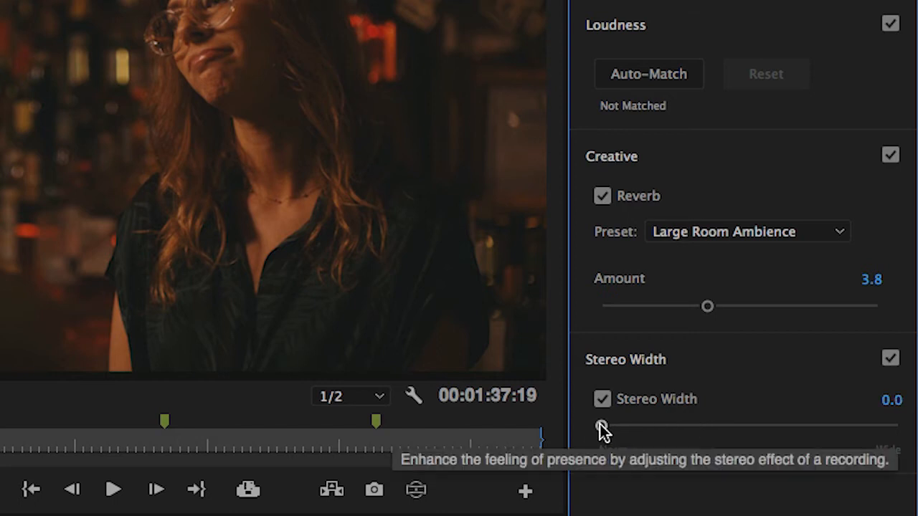
pyautogui.press('space')
pyautogui.moveTo(603, 425); pyautogui.dragTo(868, 425)
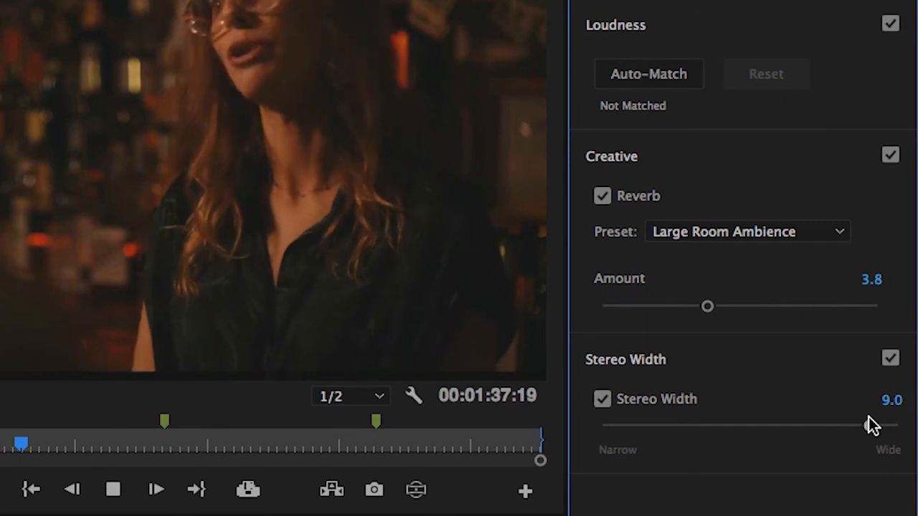
# Step: Compare the ambience with Stereo Width off and on during playback, stop playback, and set Stereo Width to 4.9
pyautogui.click(890, 359)
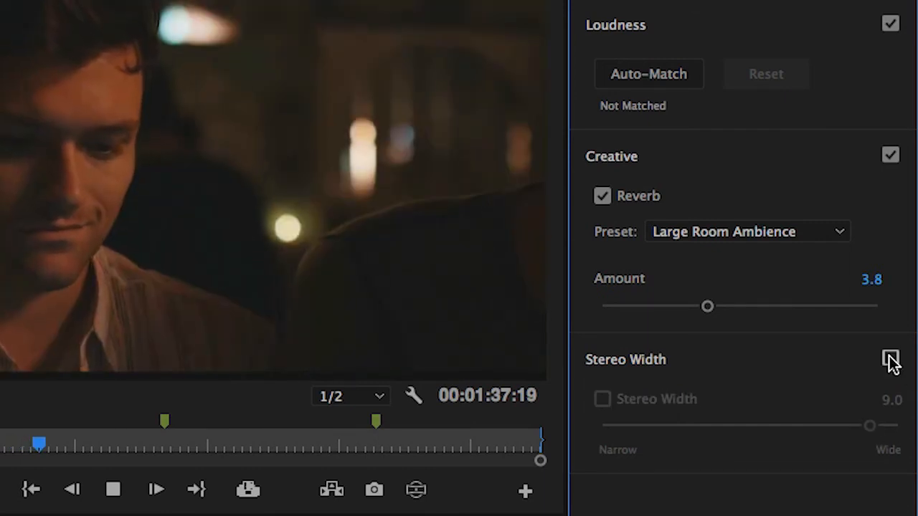
pyautogui.click(890, 359)
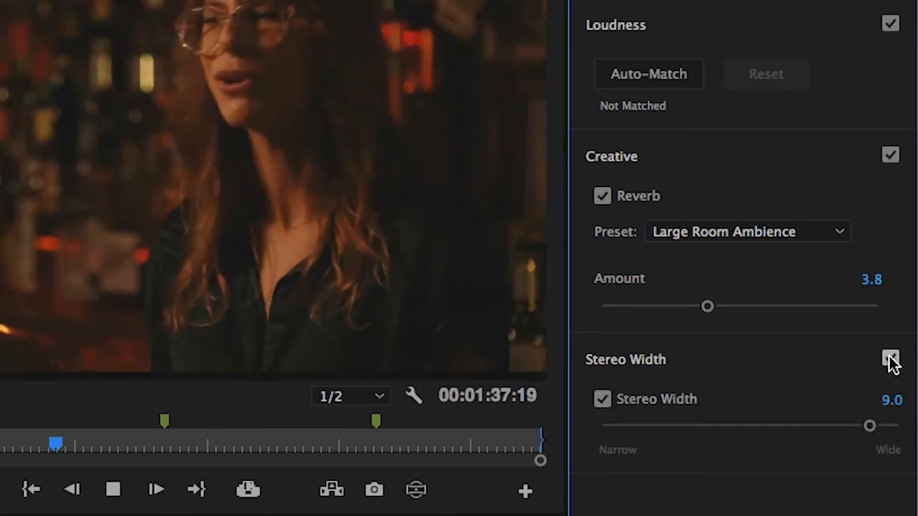
pyautogui.click(890, 359)
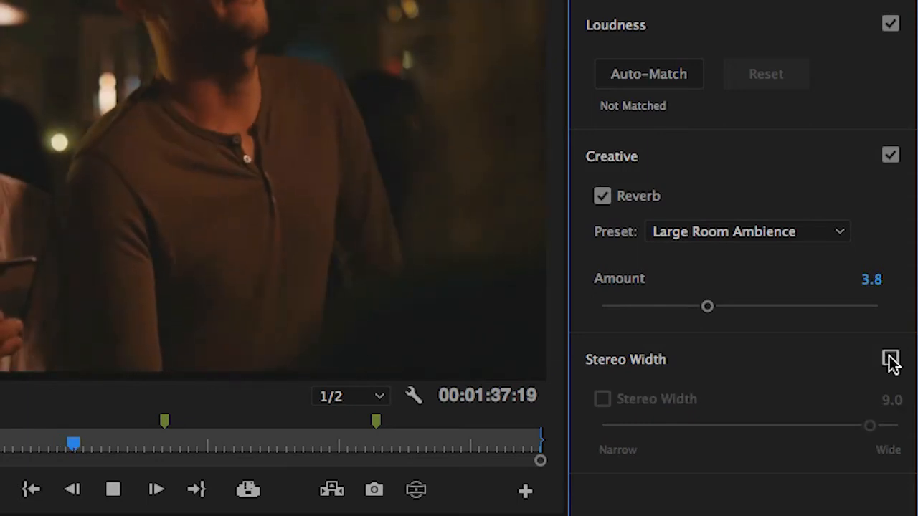
pyautogui.click(889, 360)
pyautogui.press('space')
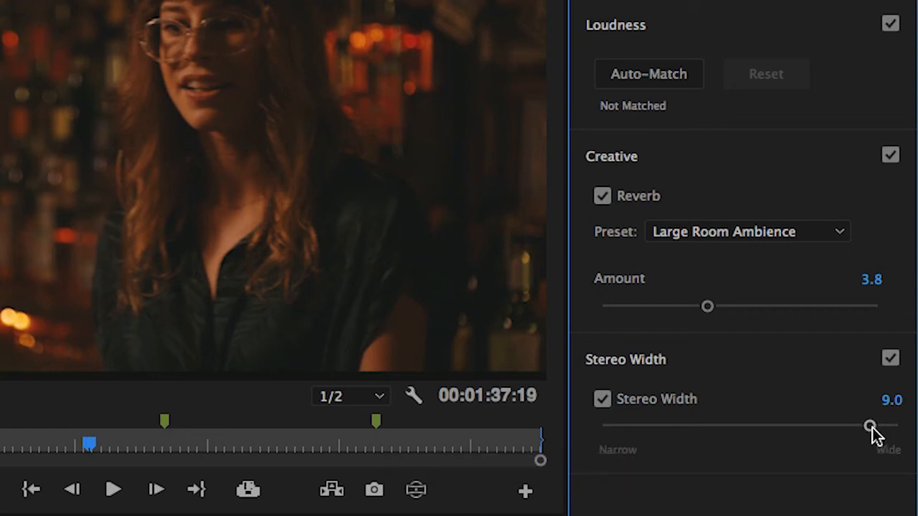
pyautogui.moveTo(872, 431); pyautogui.dragTo(750, 430)
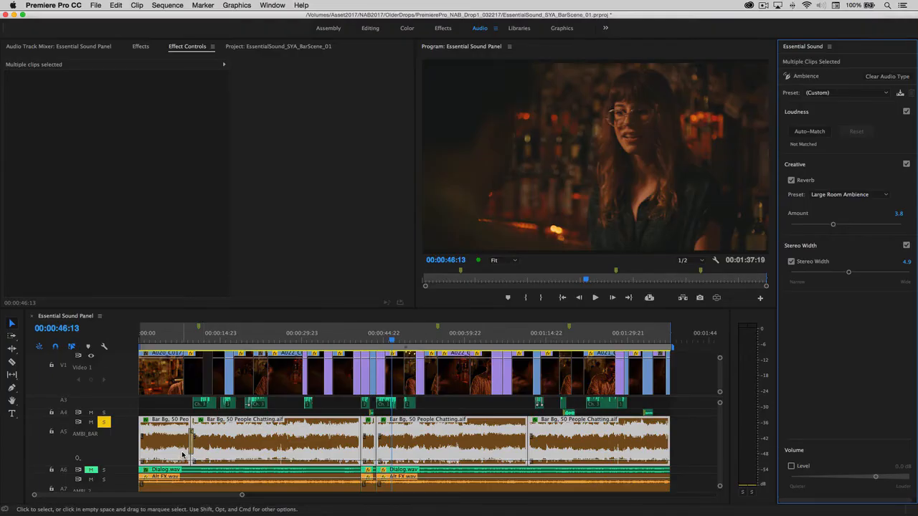
# Step: Turn off solo on the AMBI_BAR track and assign the Music audio type to the clips on the music tracks
pyautogui.click(104, 422)
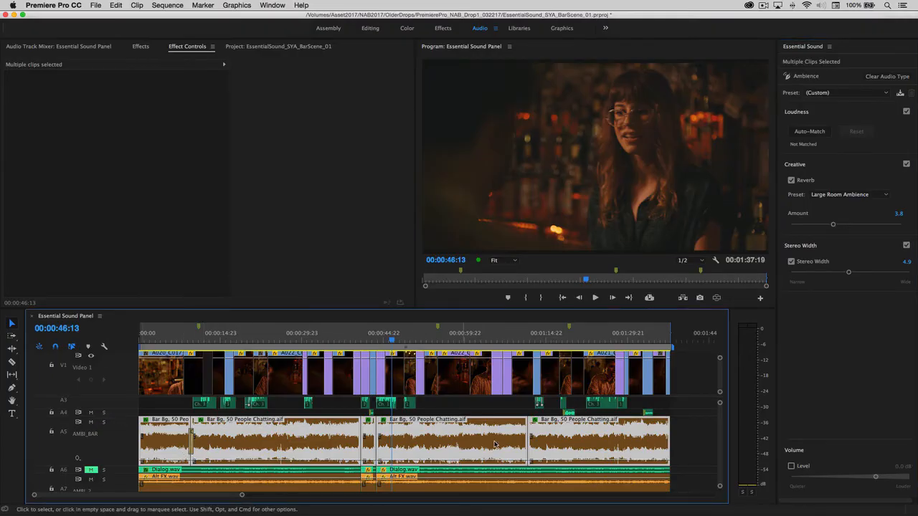
pyautogui.scroll(-5, 687, 449)
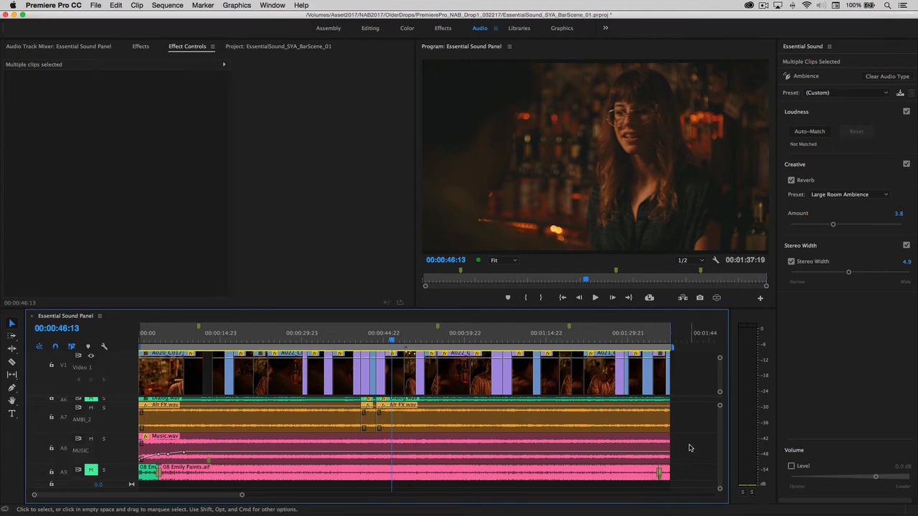
pyautogui.moveTo(693, 450); pyautogui.dragTo(152, 470)
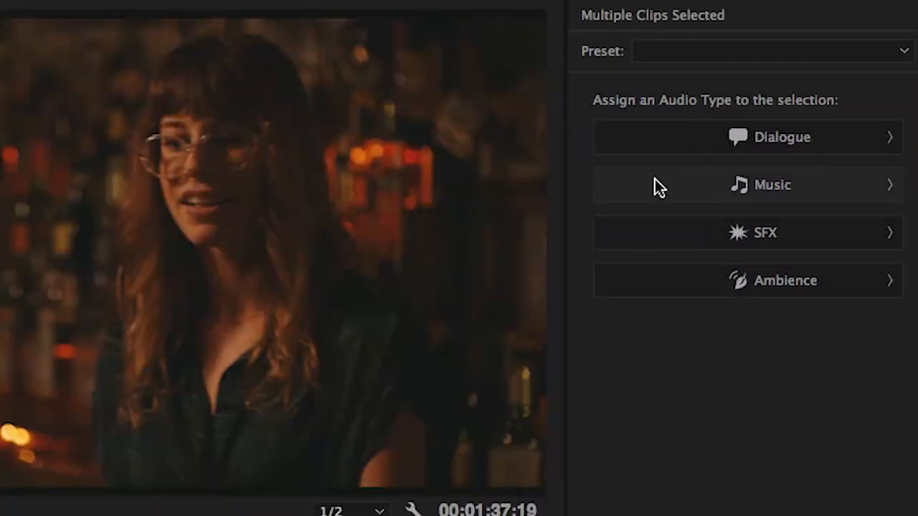
pyautogui.click(655, 181)
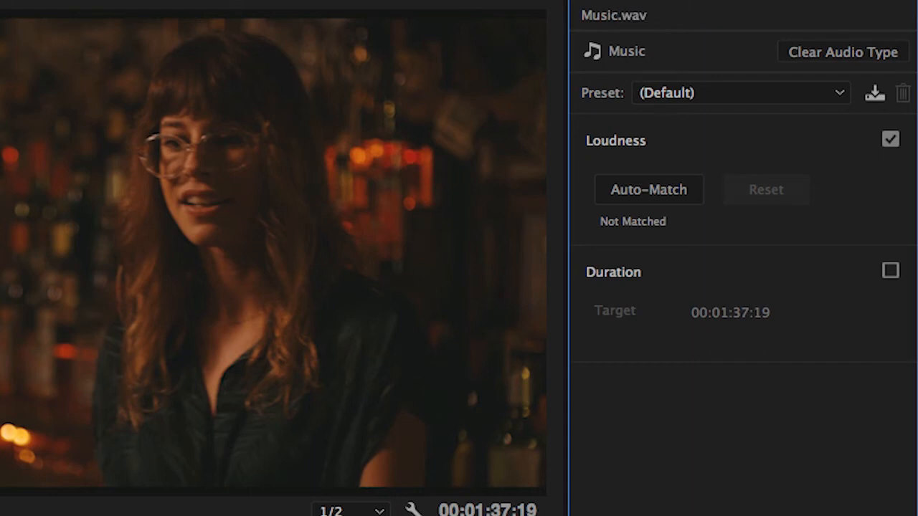
# Step: Try retiming Music.wav with a Duration target of 00:01:29:23, and turn Duration off again
pyautogui.click(889, 272)
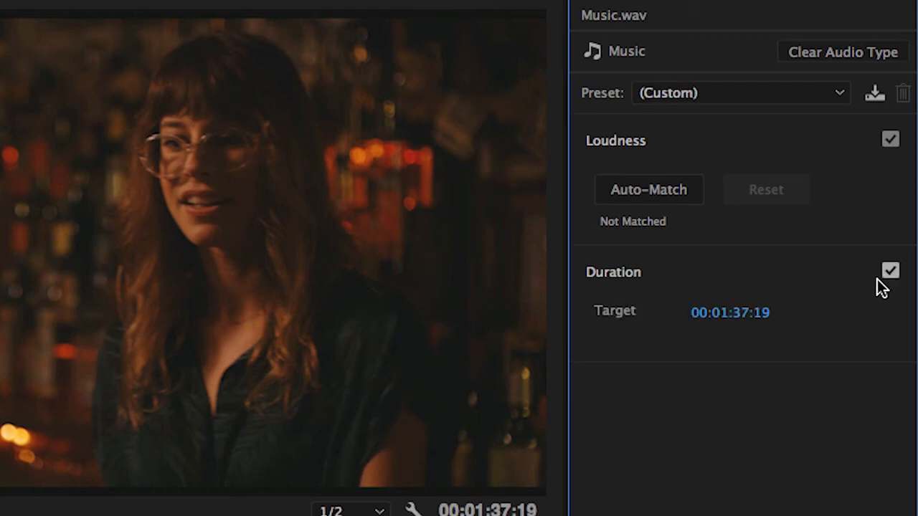
pyautogui.click(742, 315)
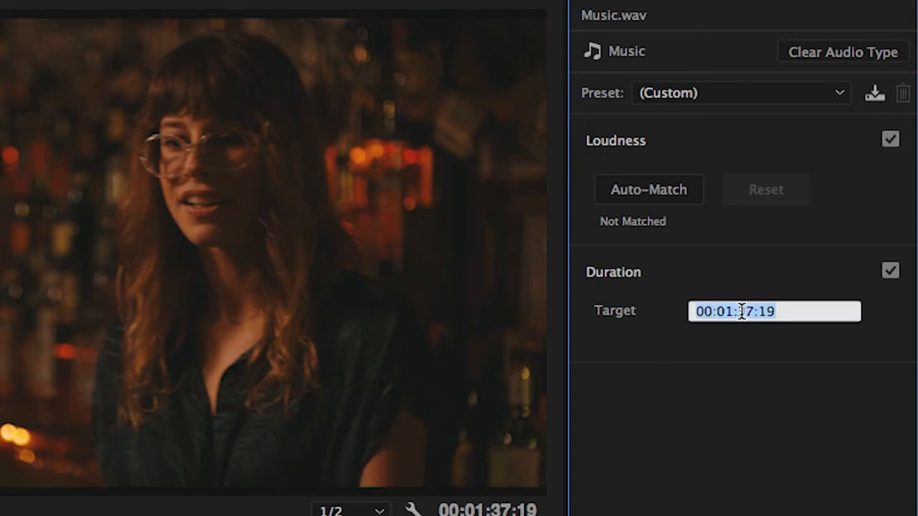
pyautogui.write('1:29:23')
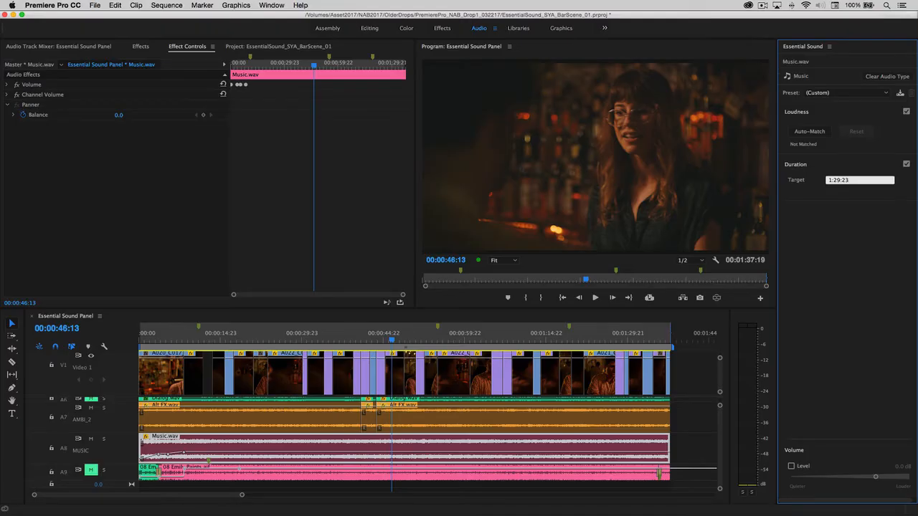
pyautogui.press('Return')
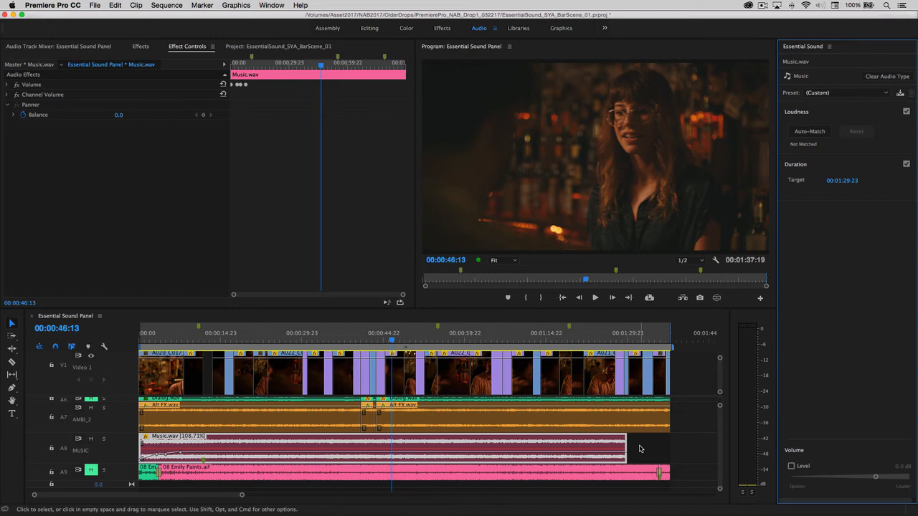
pyautogui.click(905, 165)
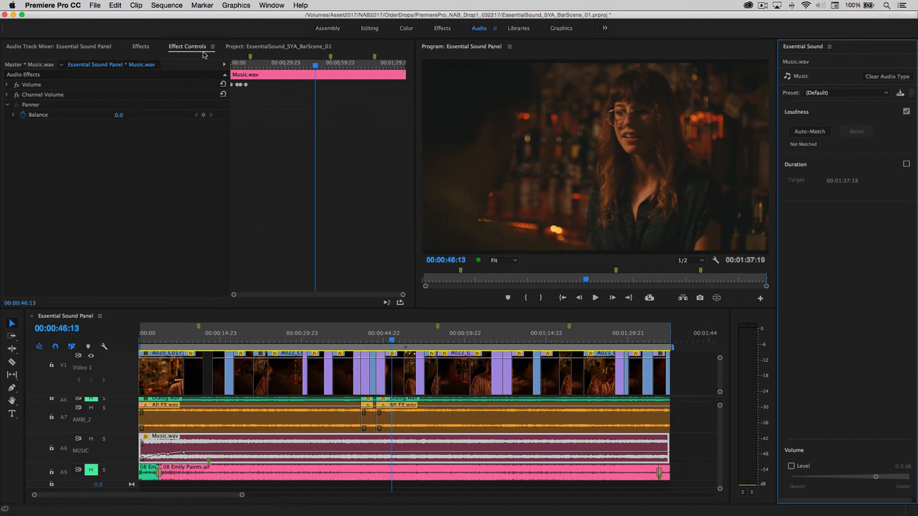
# Step: Play the sequence from 00:00:11:00 with the Audio Track Mixer shown, lower AMBI_BAR to -1.7 and AMBI_2 to -1.0, and stop playback
pyautogui.click(83, 48)
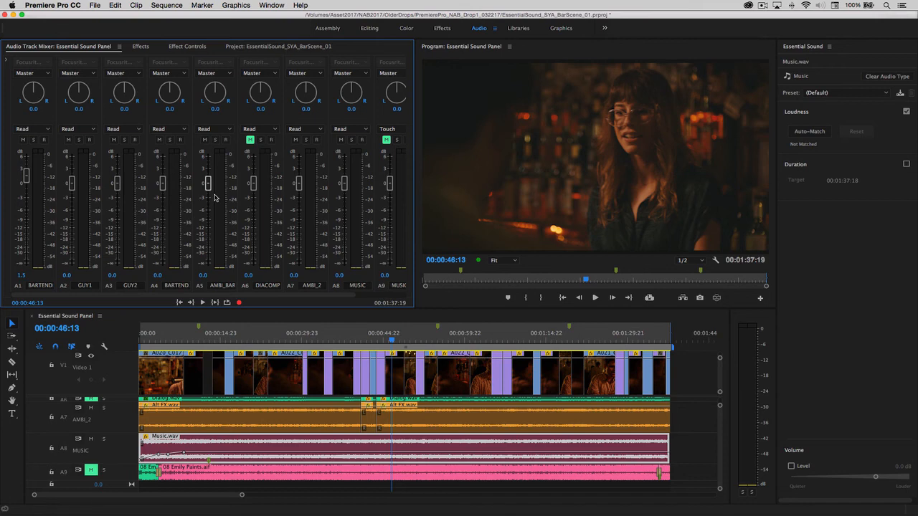
pyautogui.click(66, 329)
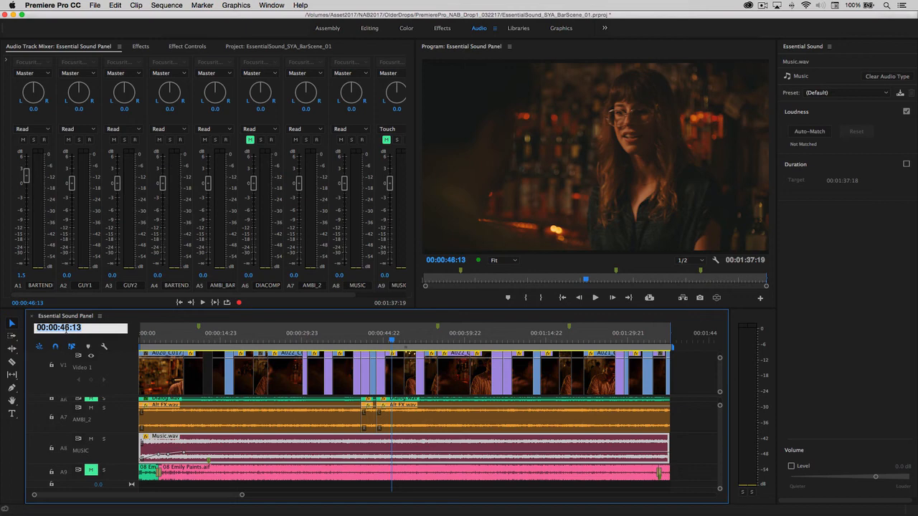
pyautogui.write('1100')
pyautogui.press('Return')
pyautogui.press('space')
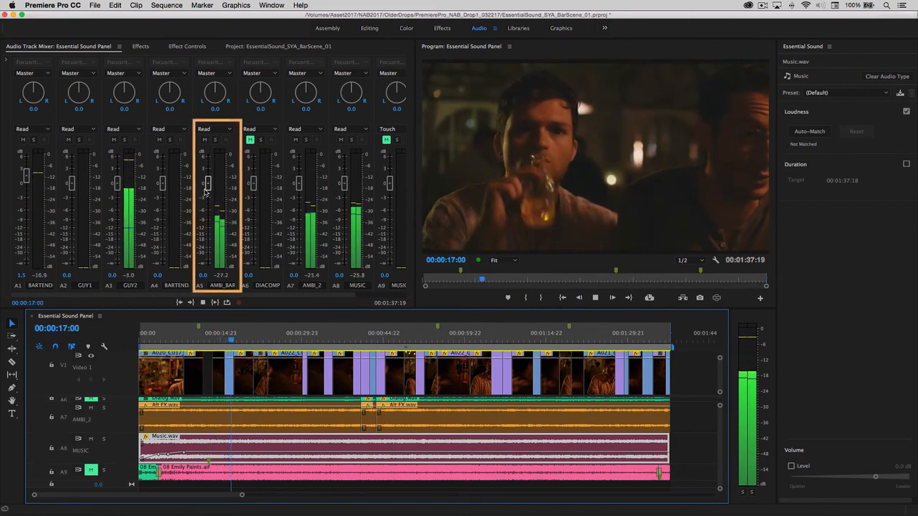
pyautogui.moveTo(207, 185); pyautogui.dragTo(207, 192)
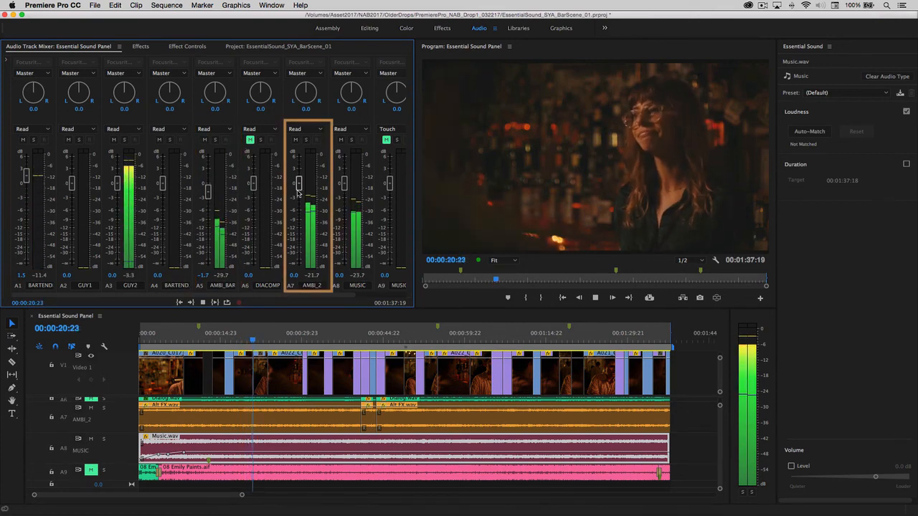
pyautogui.moveTo(298, 192); pyautogui.dragTo(298, 195)
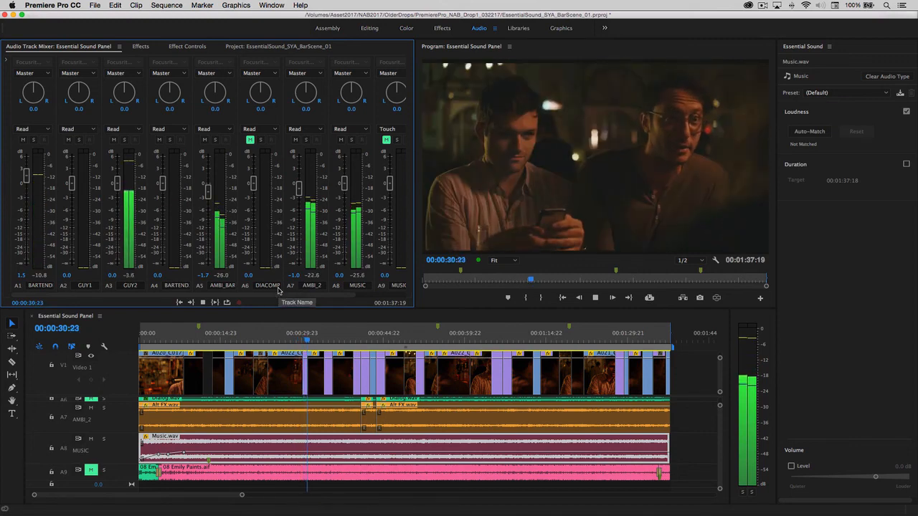
pyautogui.press('space')
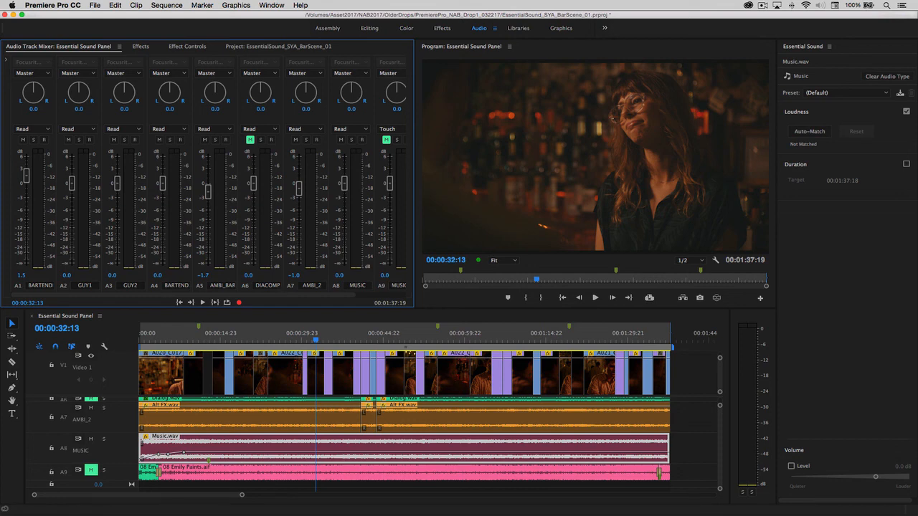
# Step: Show the applied audio effects of the second Bar Bg, 50 People Chatting.aif clip on the AMBI_BAR track
pyautogui.click(190, 49)
pyautogui.scroll(2, 323, 410)
pyautogui.click(324, 410)
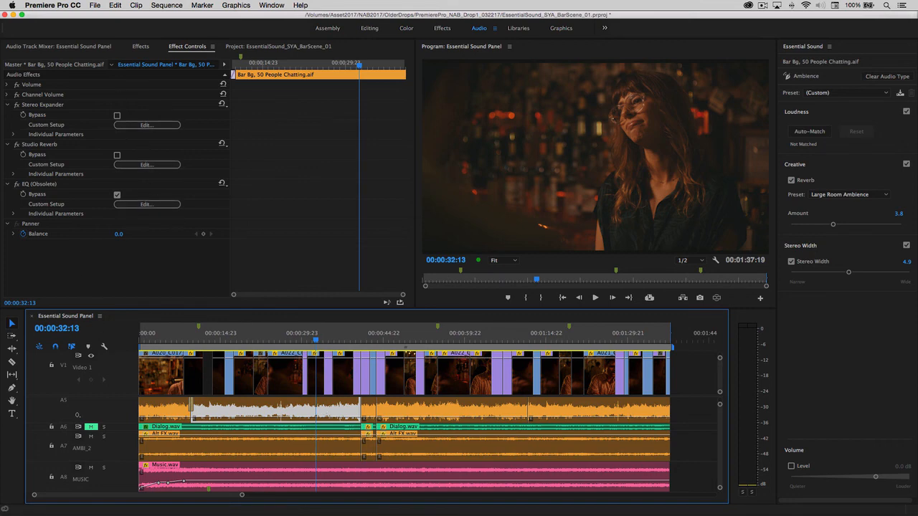
# Step: Start sending the whole sequence to Adobe Audition for editing
pyautogui.click(115, 5)
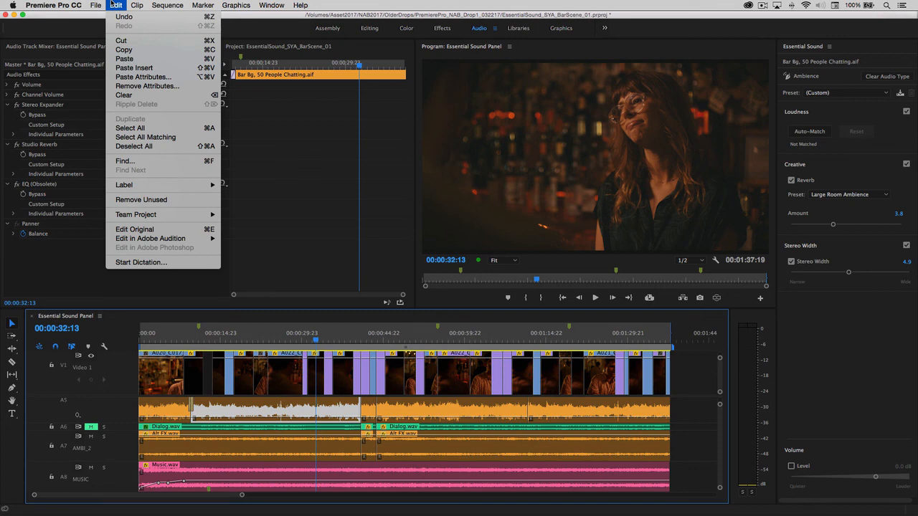
pyautogui.moveTo(130, 239)
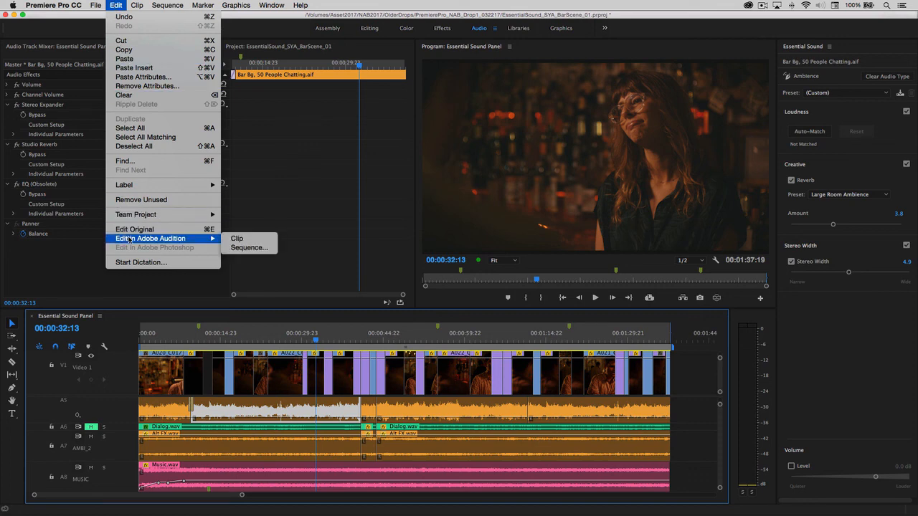
pyautogui.click(248, 248)
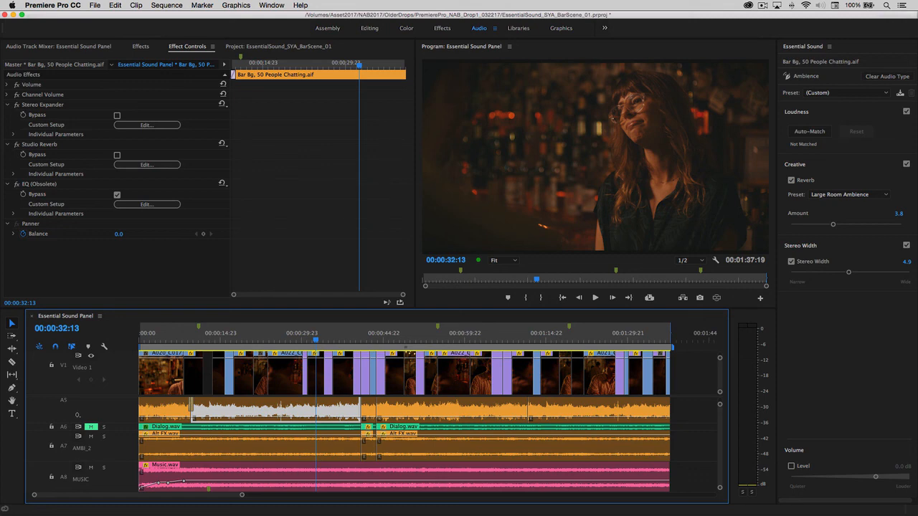